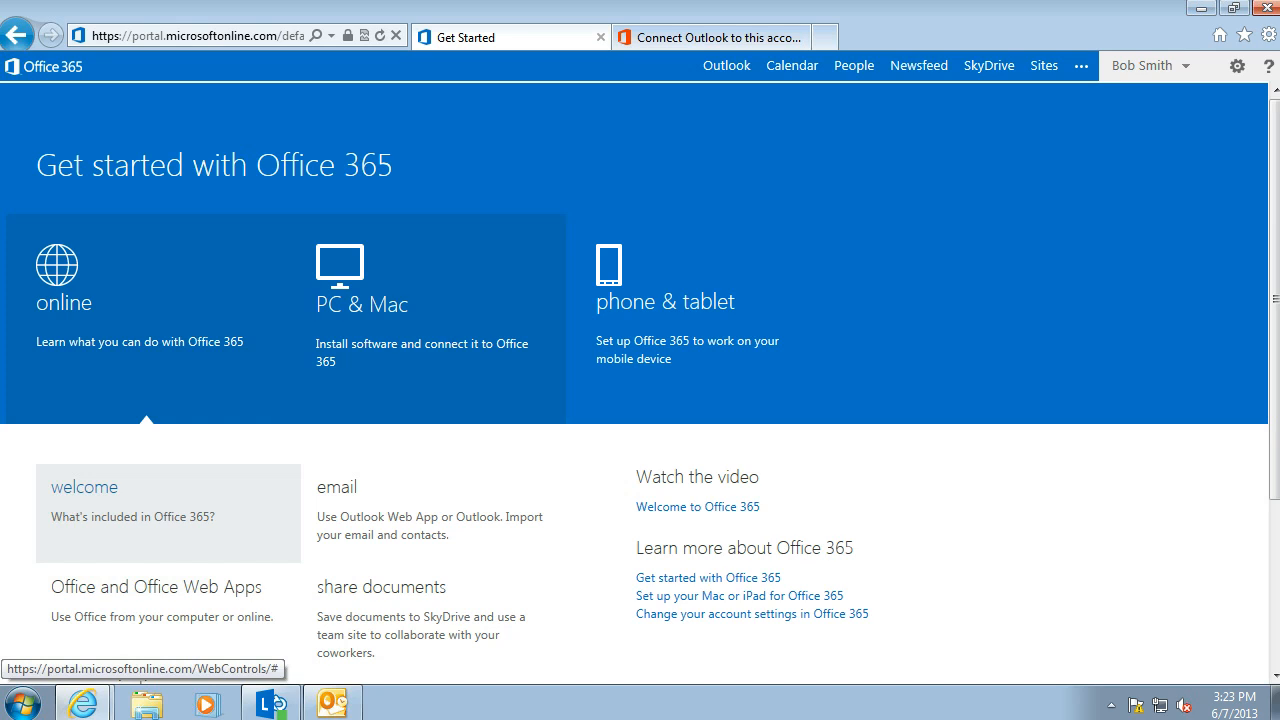
Step: Show the PC & Mac section with Office 2010 or 2007 desktop setup instructions
left_click(400, 305)
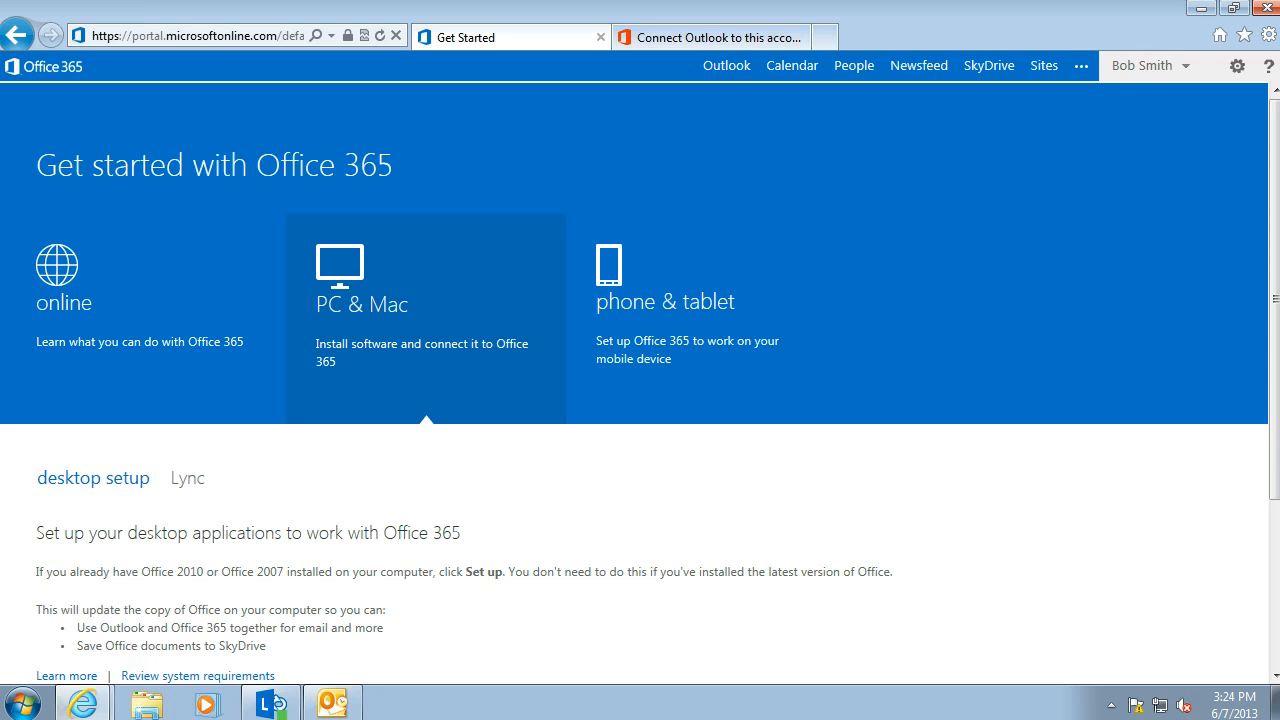
scroll(640, 400, "down", 3)
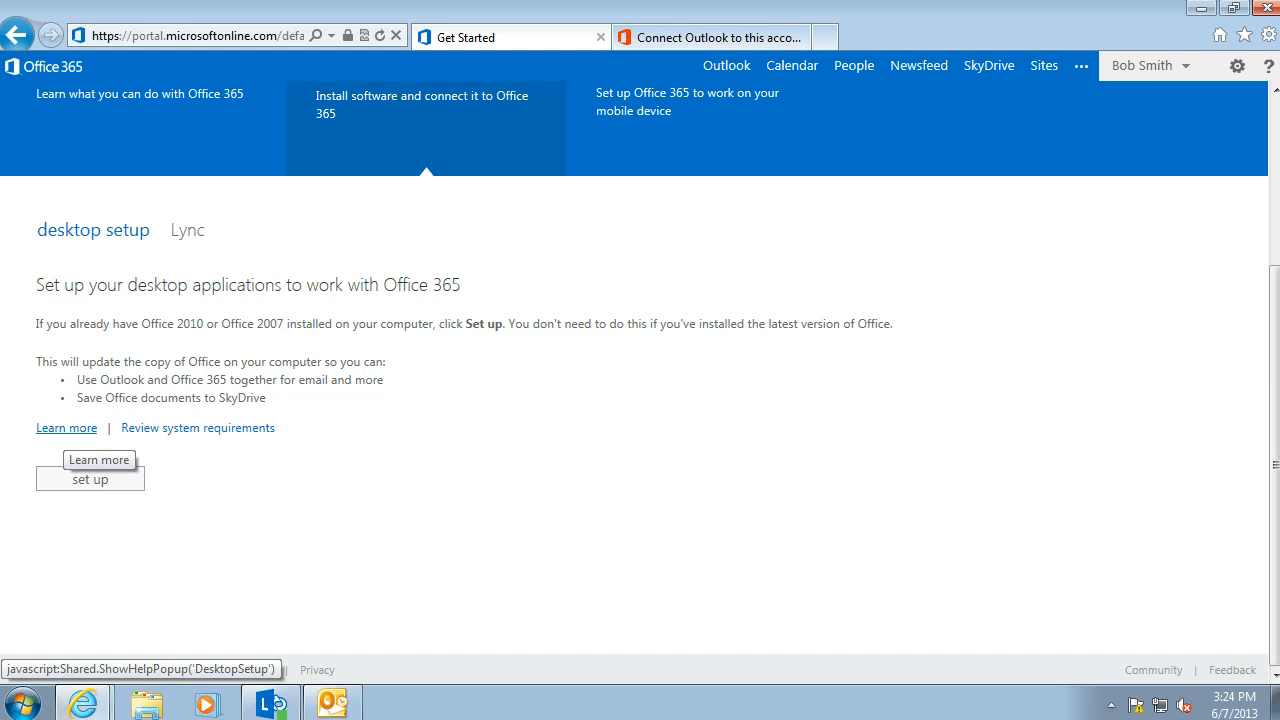
Step: Go from 'Get your Office 365 email in Outlook' to the 'Connect Outlook to this account' article
left_click(66, 428)
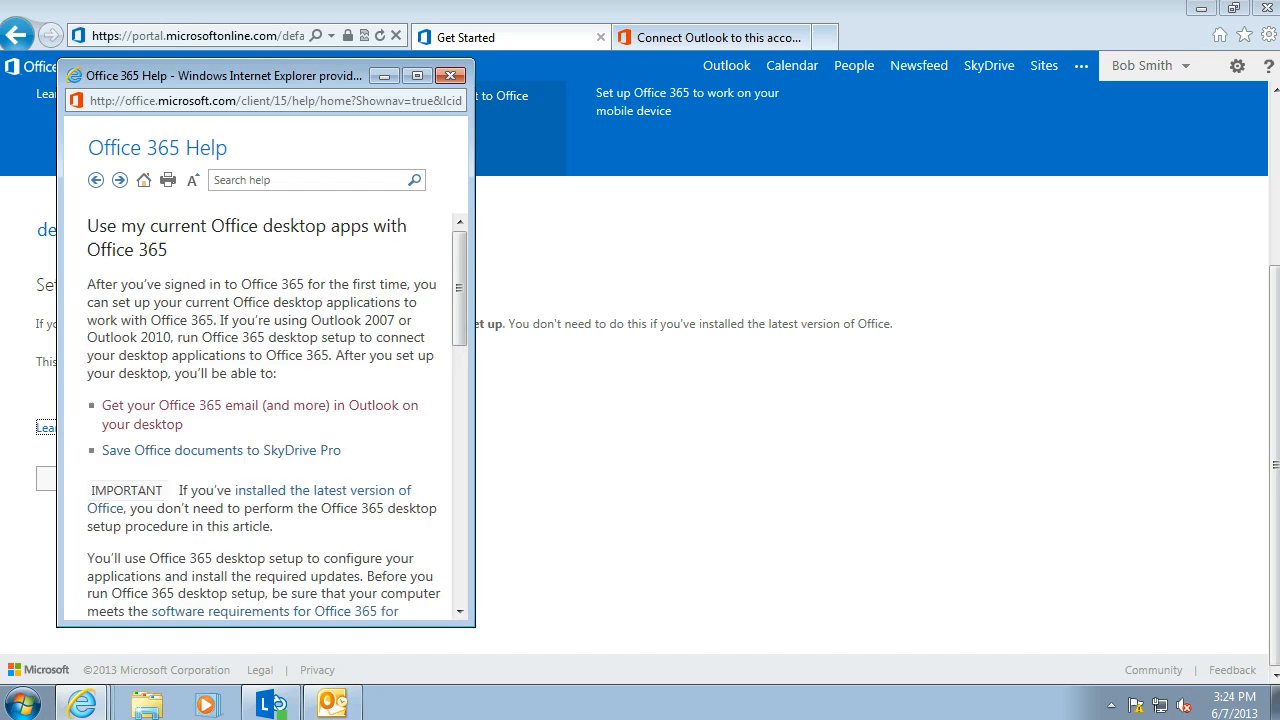
left_click(260, 406)
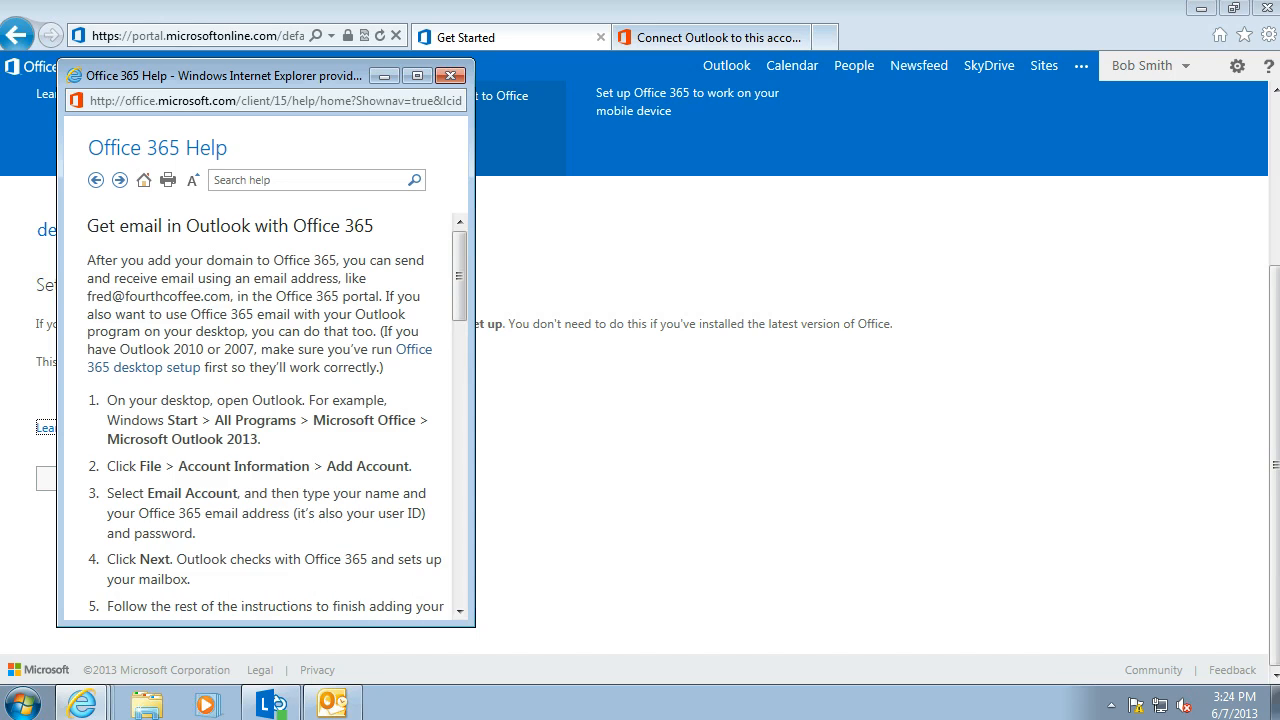
scroll(270, 420, "down", 8)
scroll(270, 420, "down", 3)
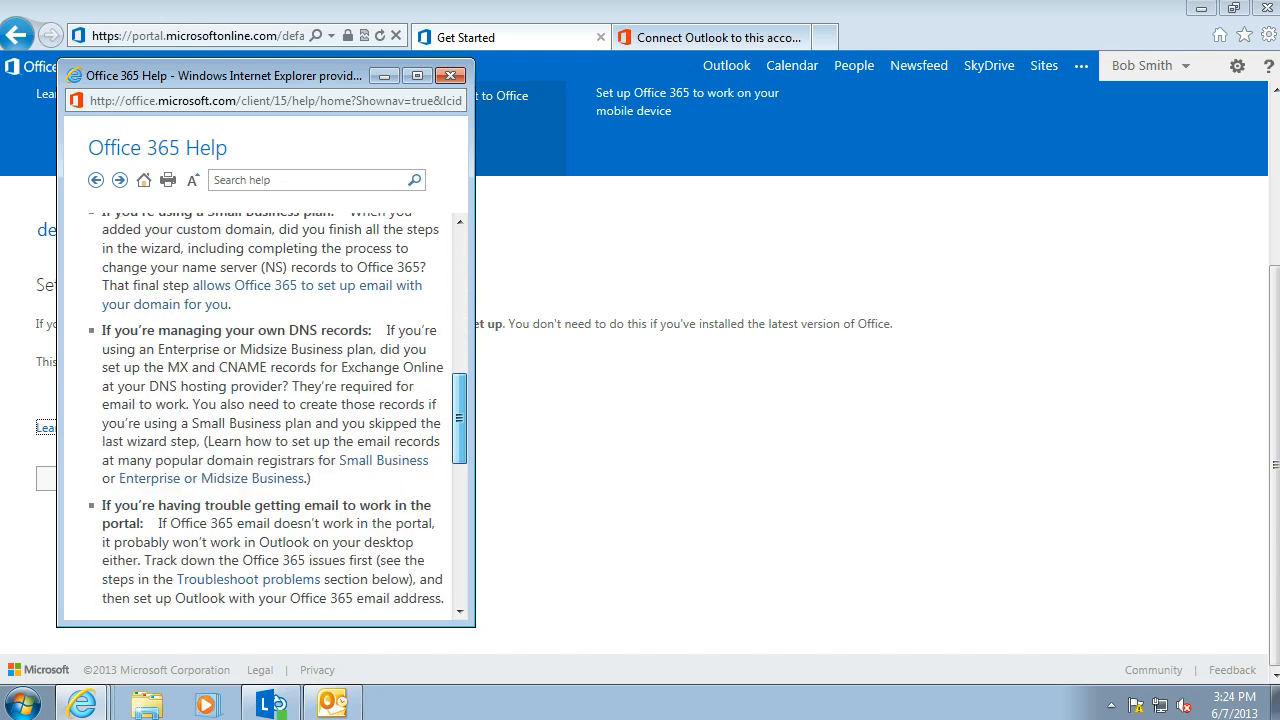
scroll(265, 415, "up", 2)
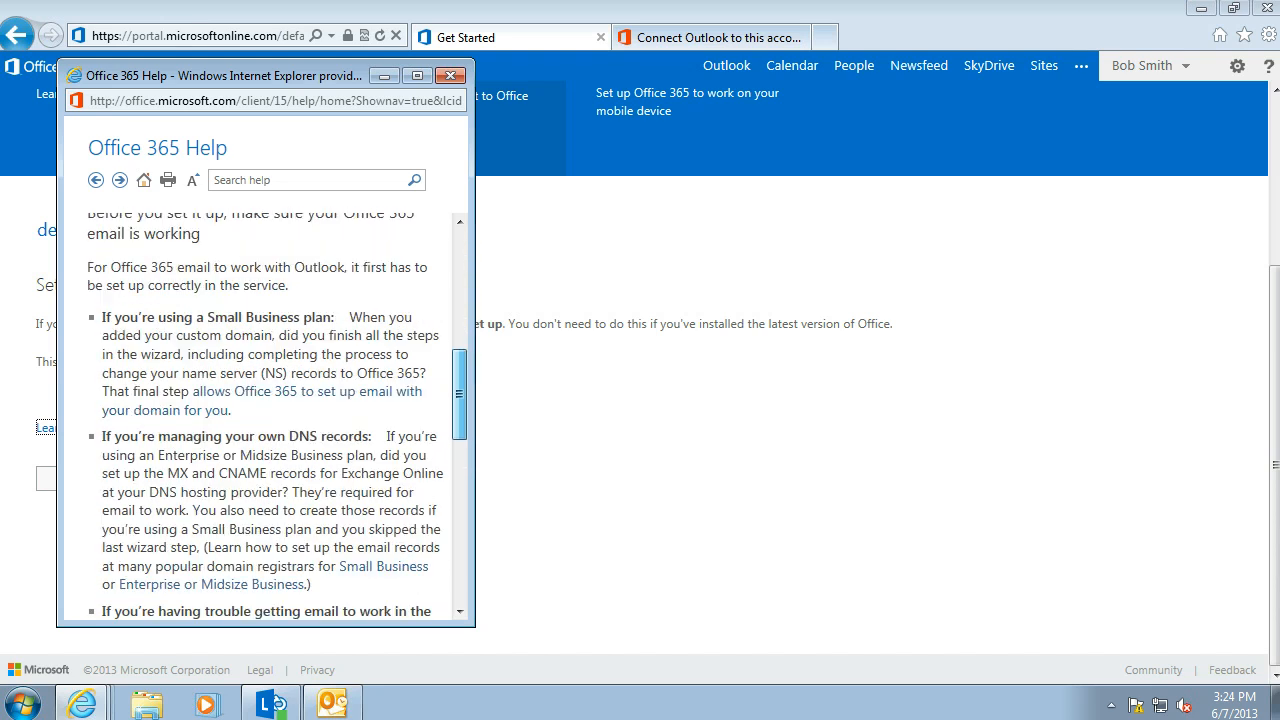
scroll(270, 420, "down", 8)
scroll(270, 420, "down", 3)
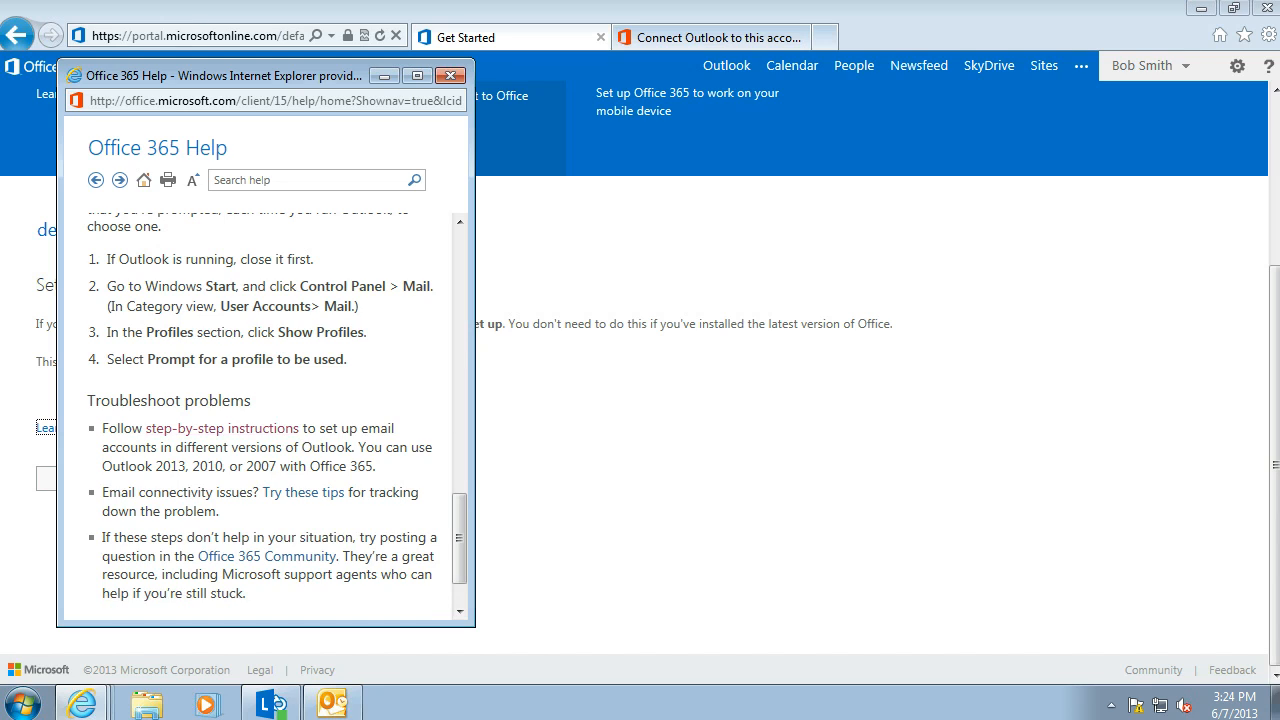
left_click(222, 429)
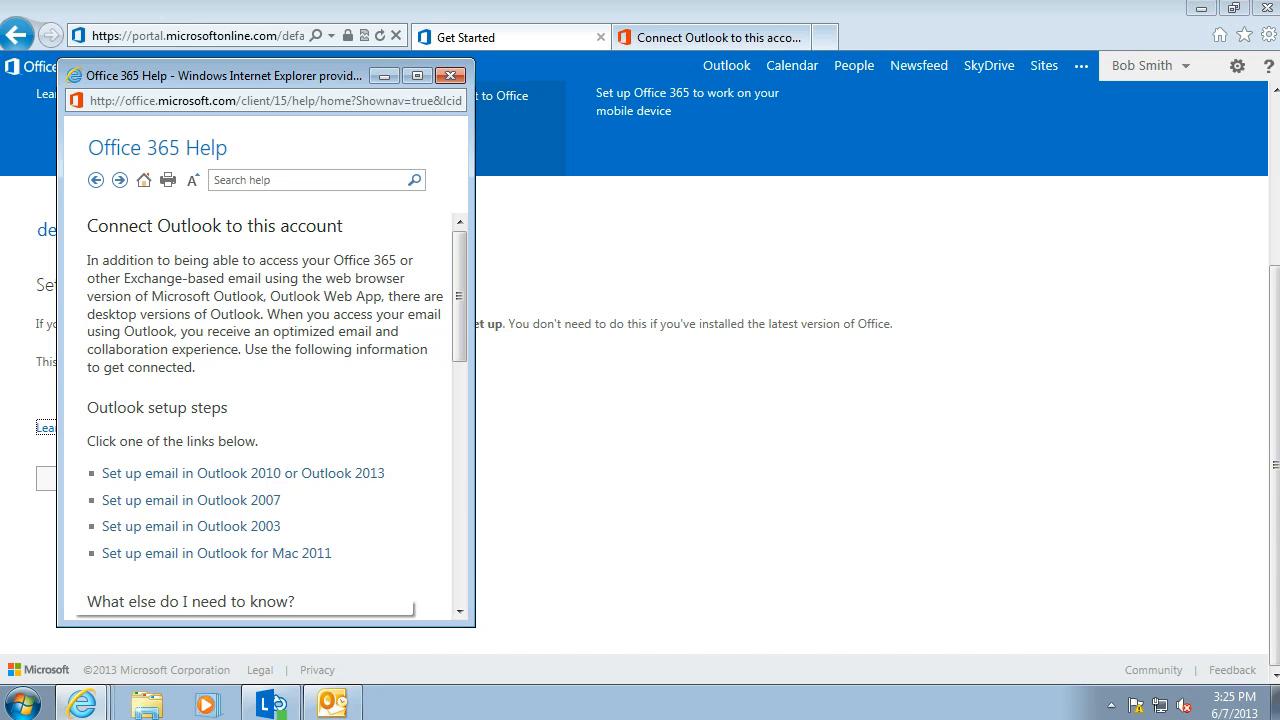
Step: Show the Exchange connection steps for Outlook 2010 or 2013, then bring Outlook forward
left_click(243, 474)
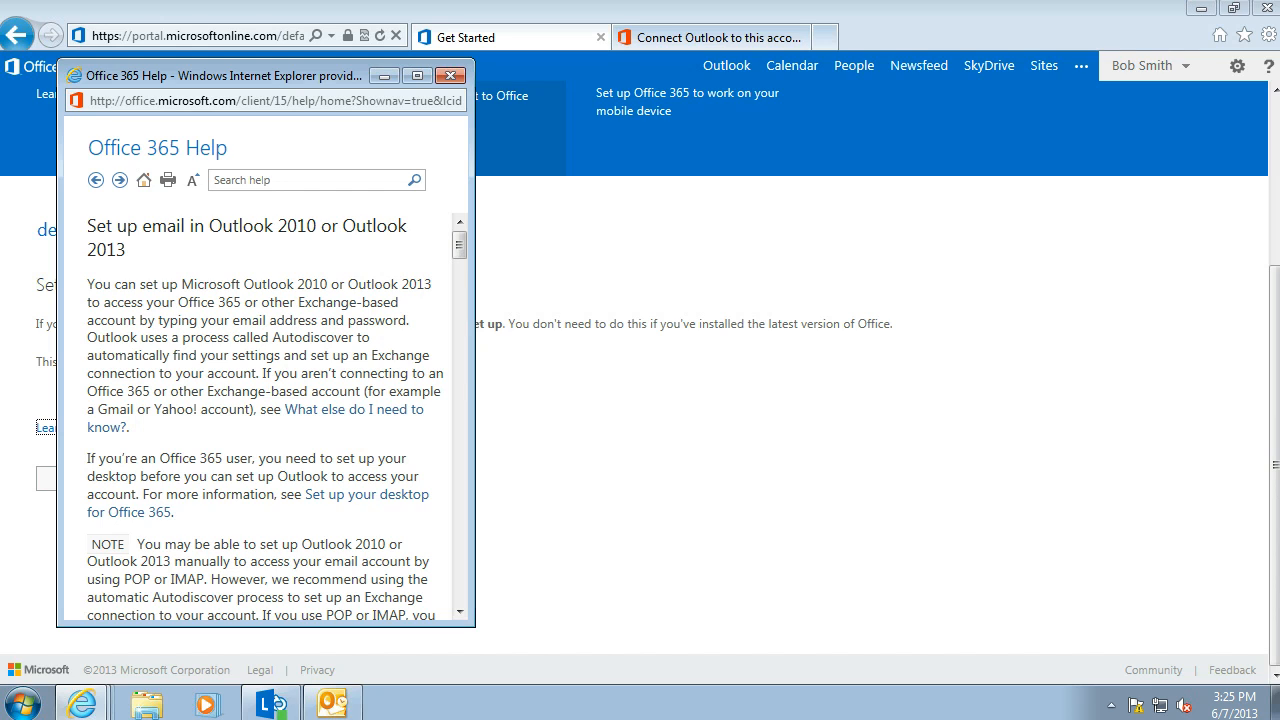
left_click_drag(87, 458, 189, 535)
left_click(204, 531)
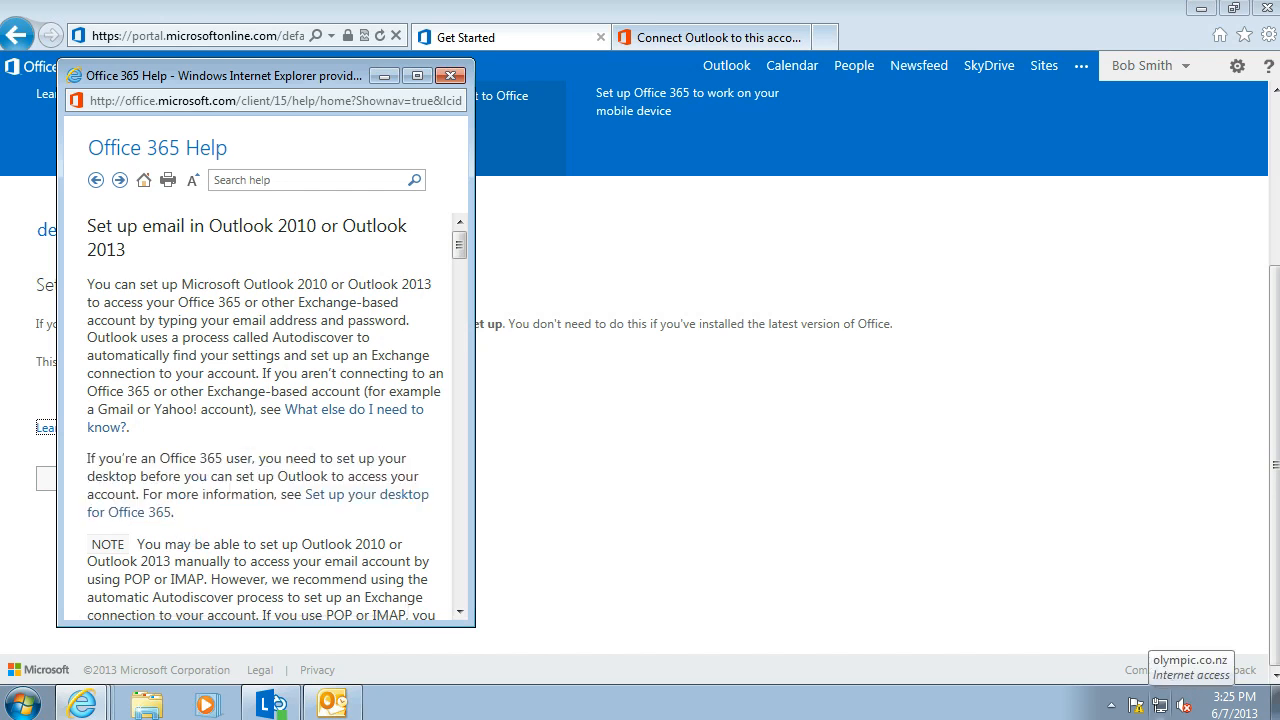
scroll(265, 415, "down", 3)
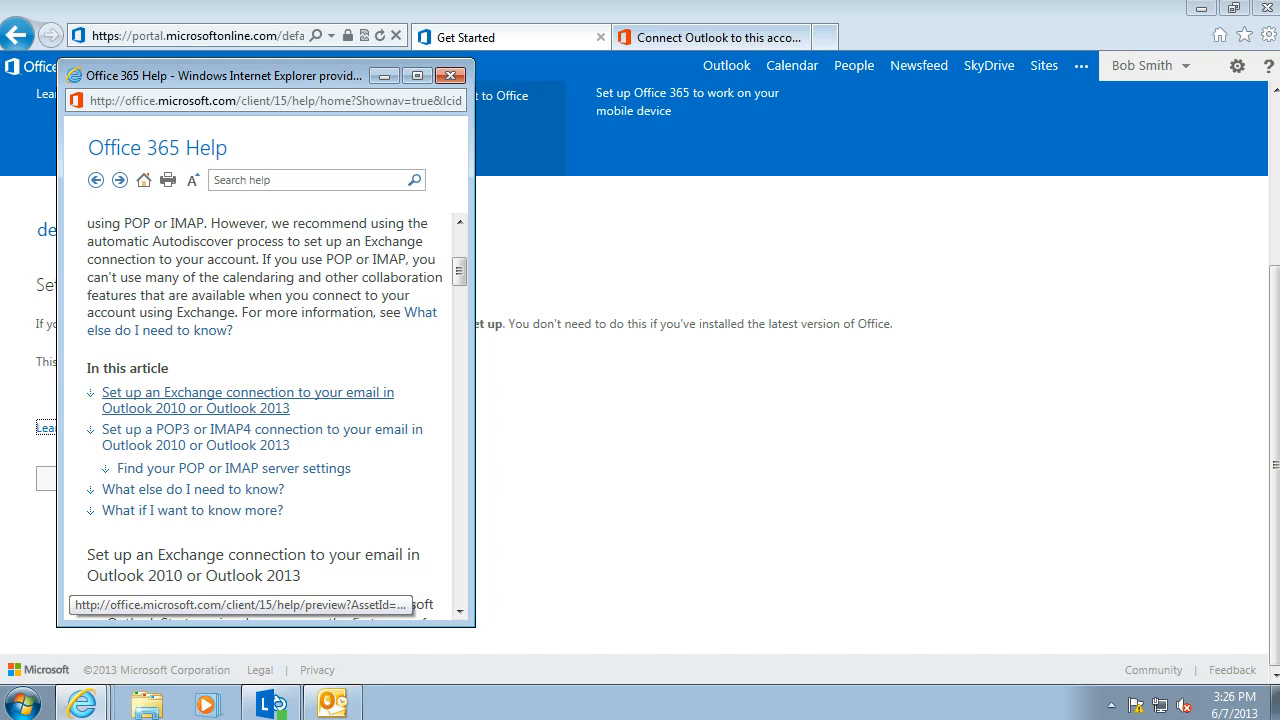
left_click(248, 393)
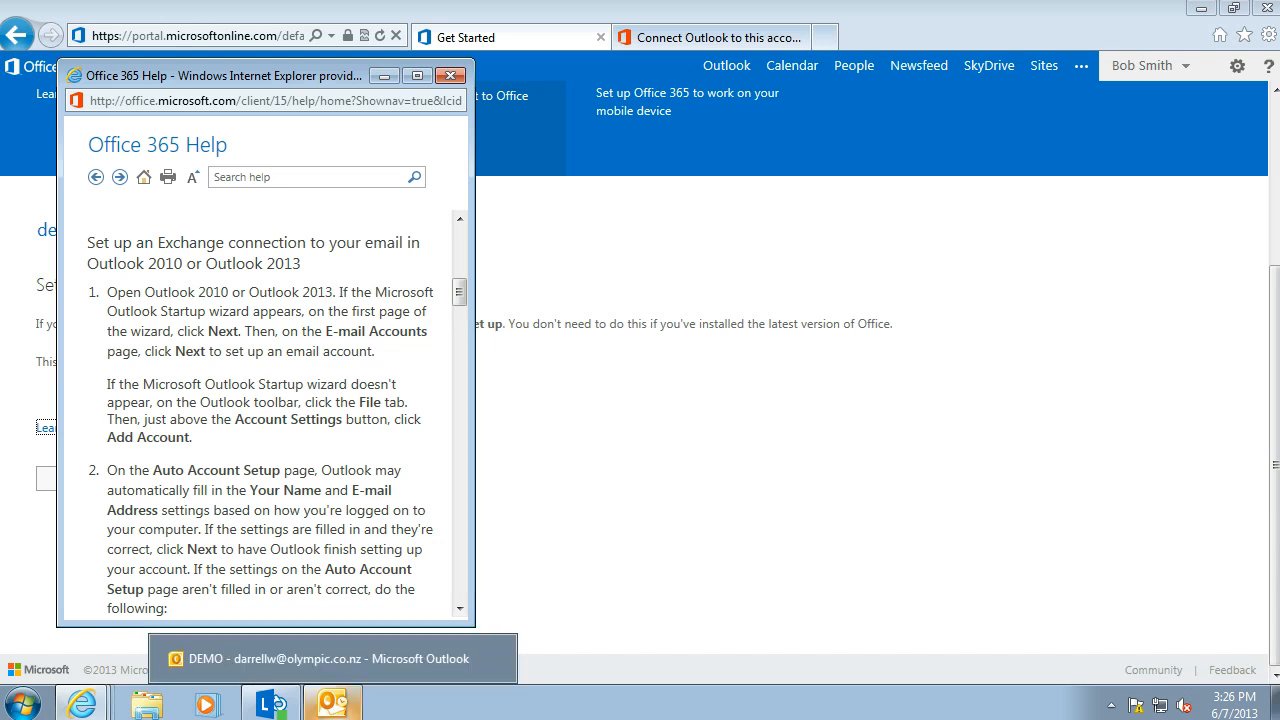
left_click(332, 704)
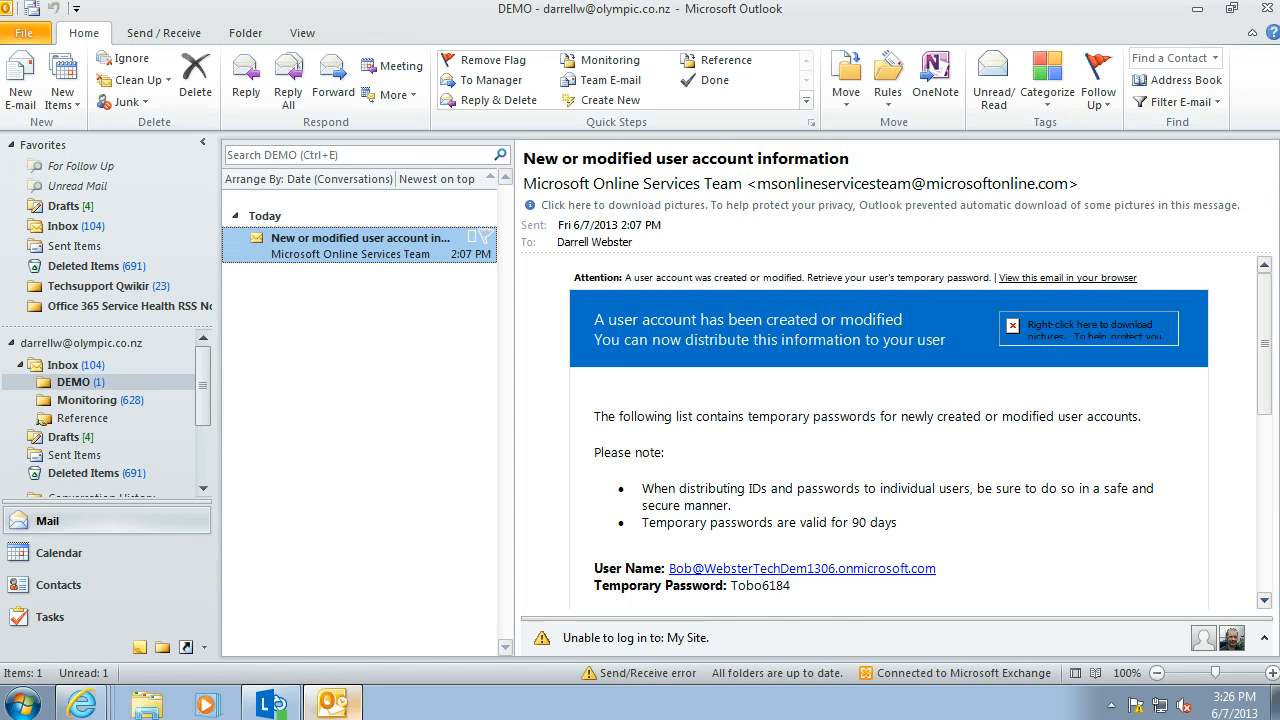
Step: Open Account Settings via File > Info, showing the single existing Exchange account
left_click(24, 33)
left_click(24, 33)
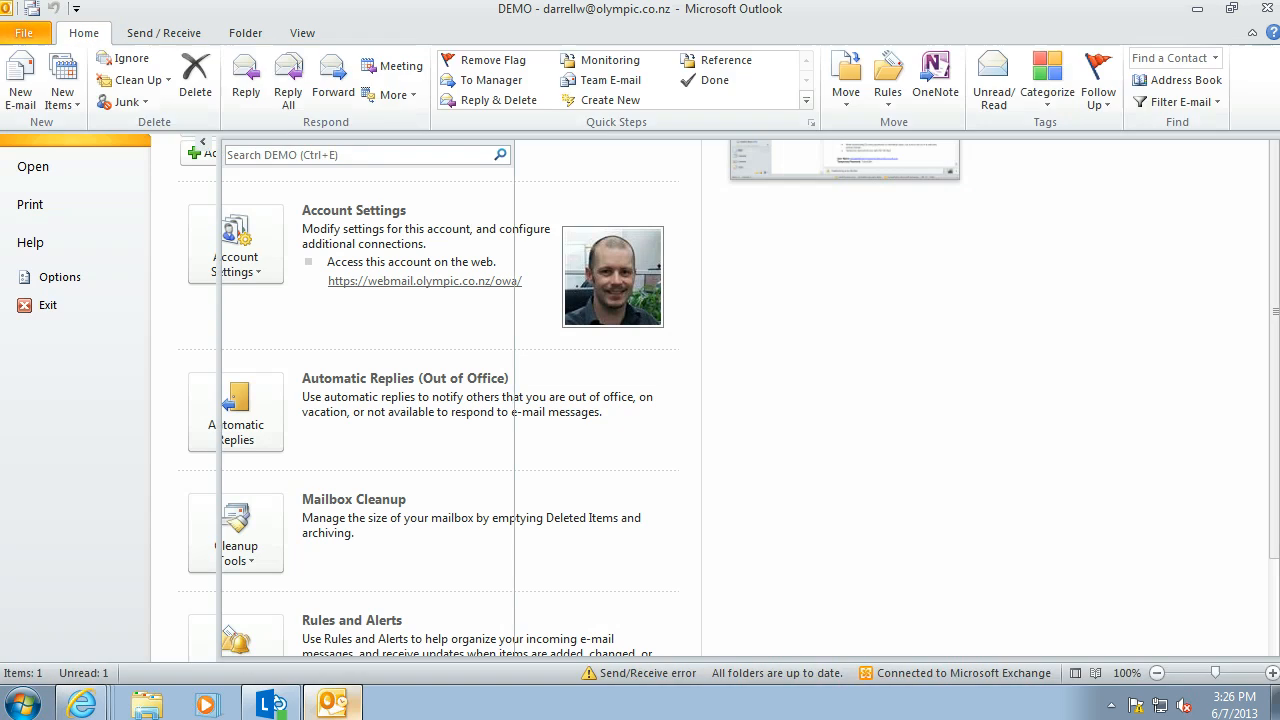
left_click(24, 33)
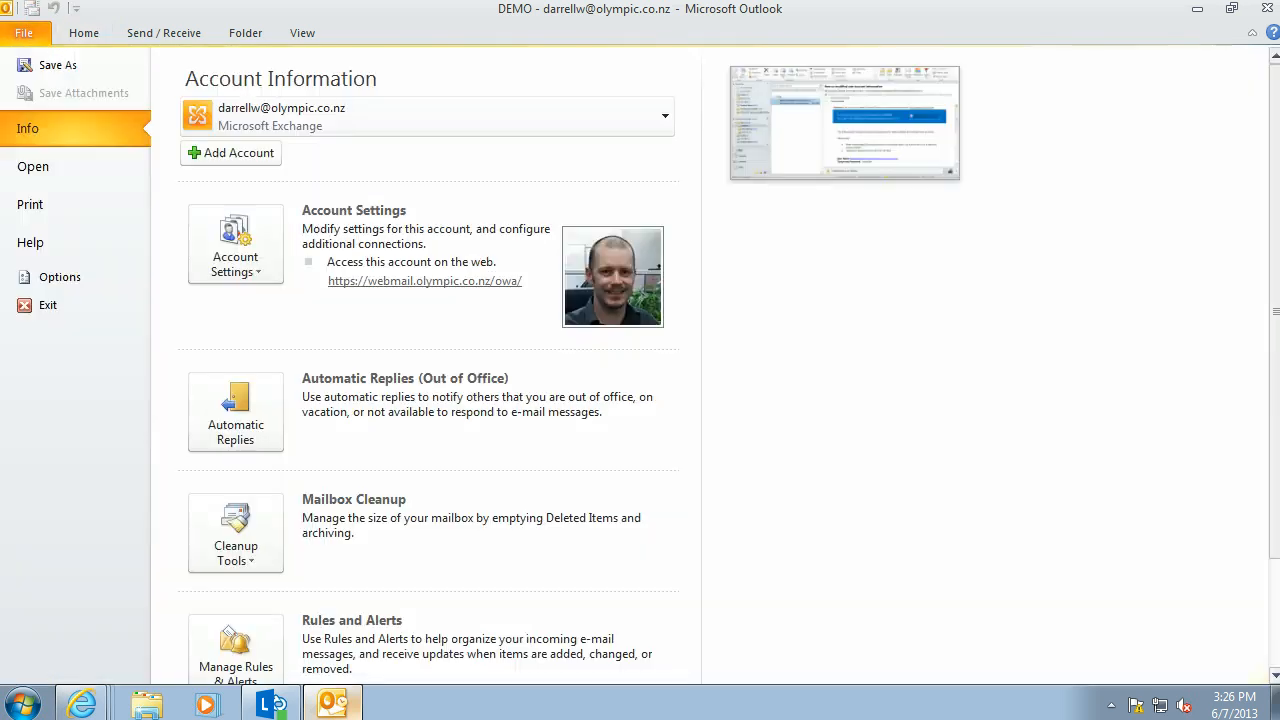
left_click(236, 240)
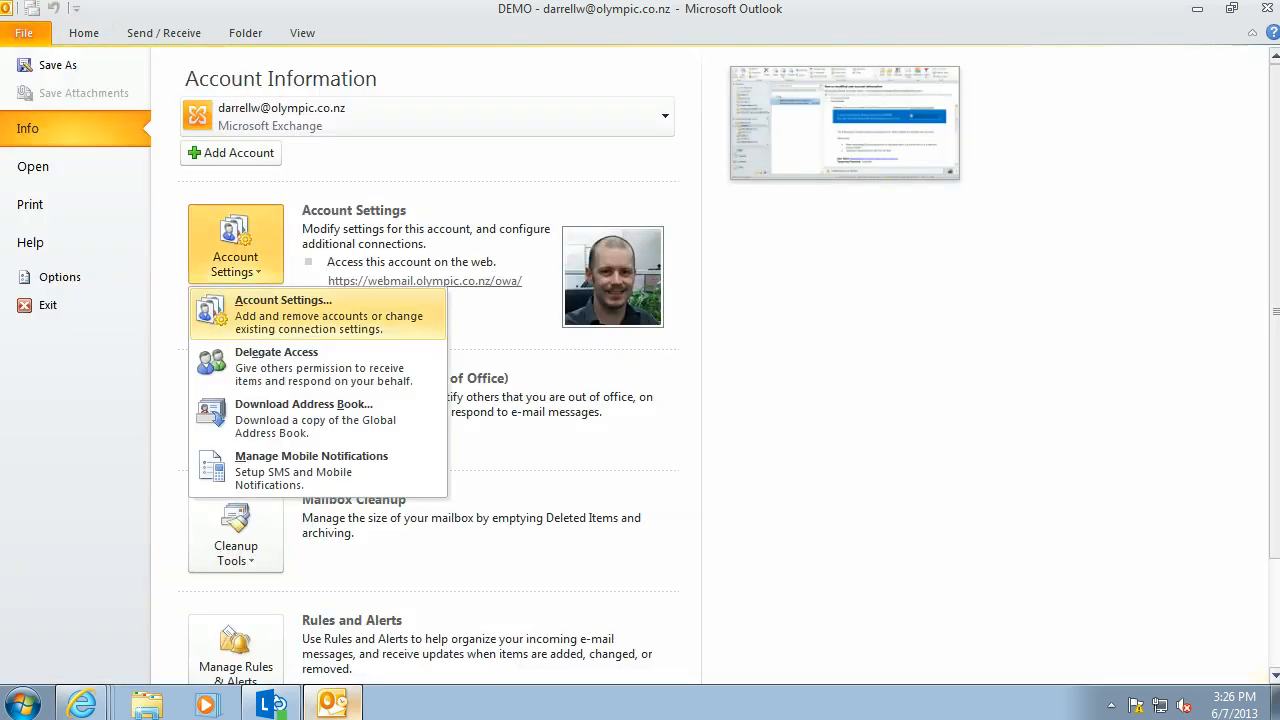
left_click(318, 315)
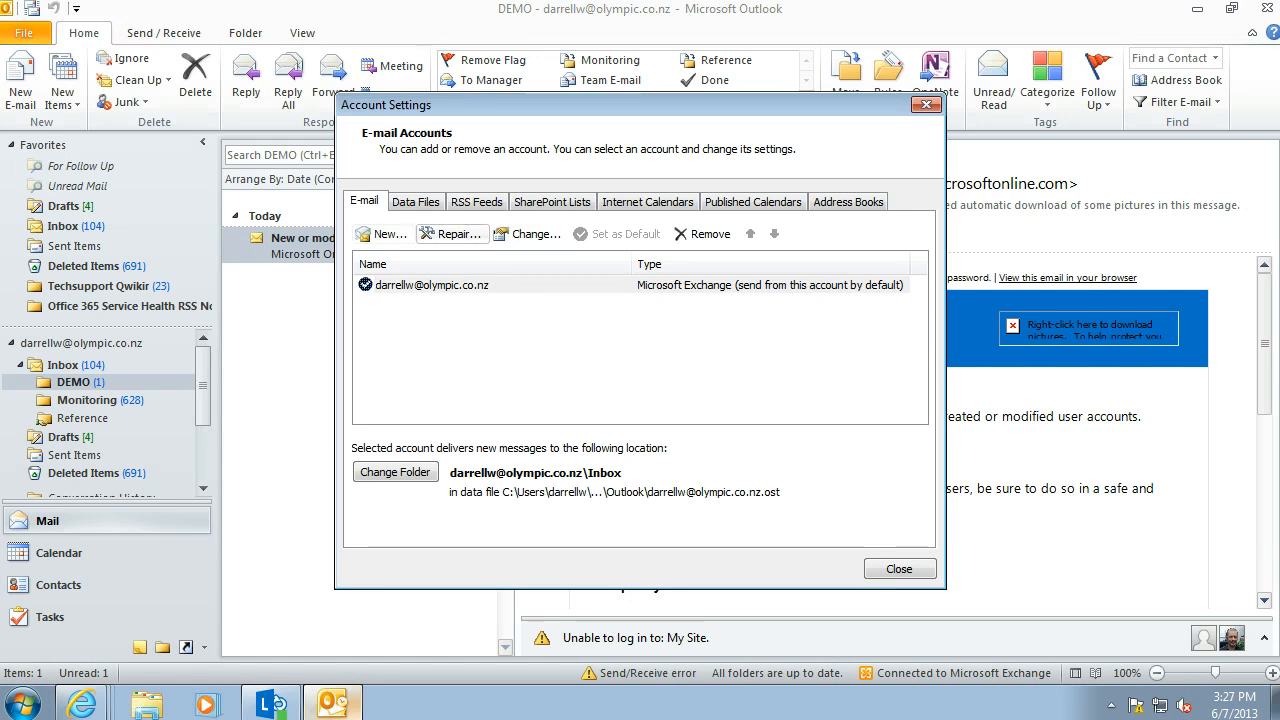
Step: Add a new e-mail account with the user's name, pasted Office 365 address and password for auto-setup
left_click(384, 234)
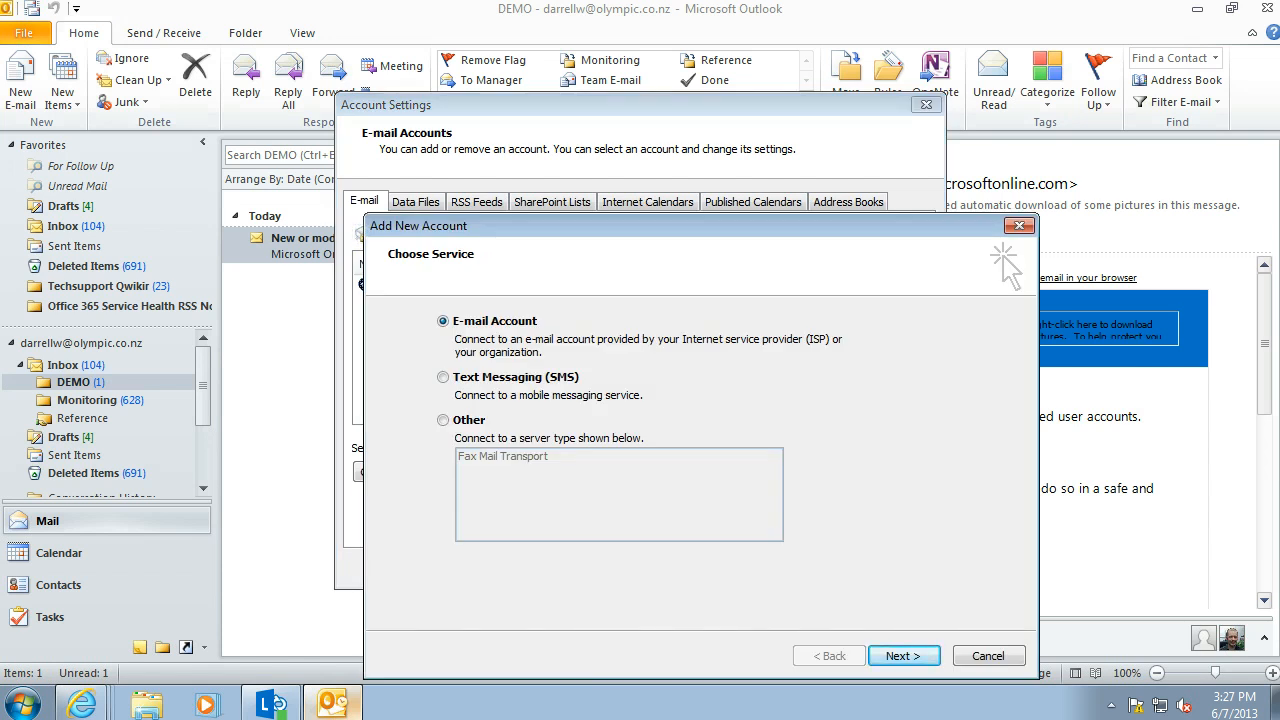
key("Return")
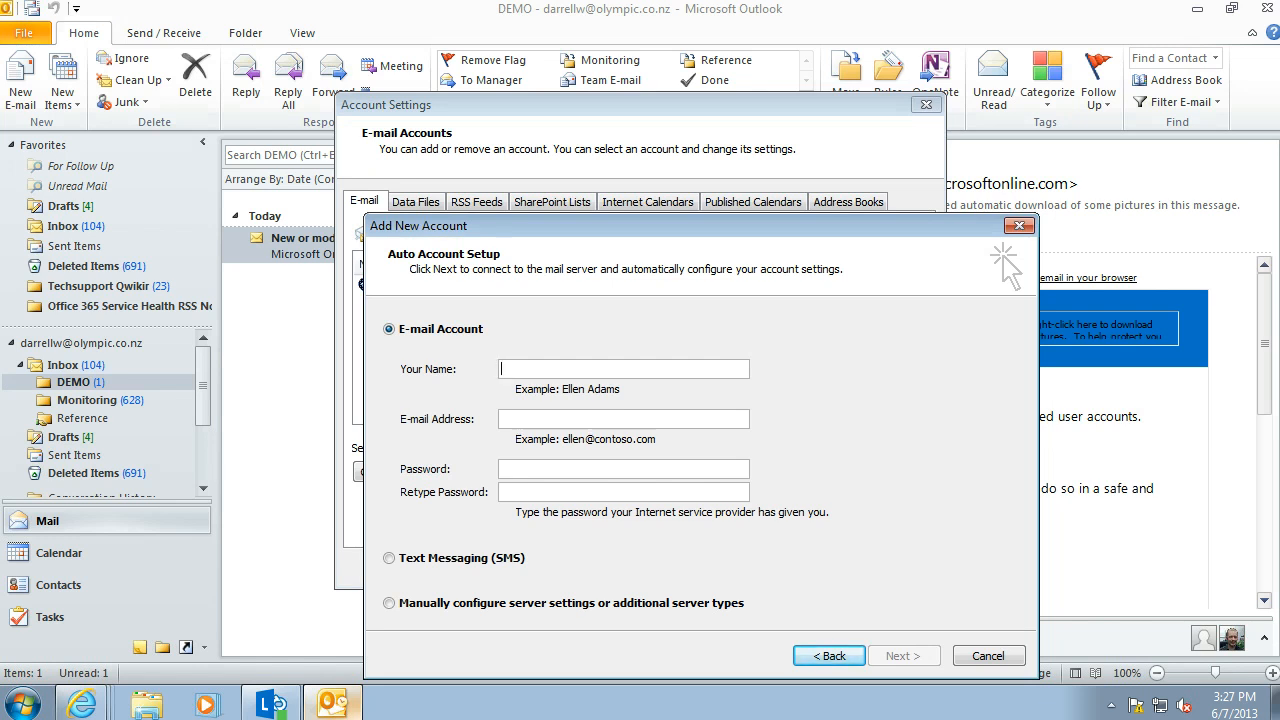
type("bob smith")
key("Tab")
key("ctrl+v")
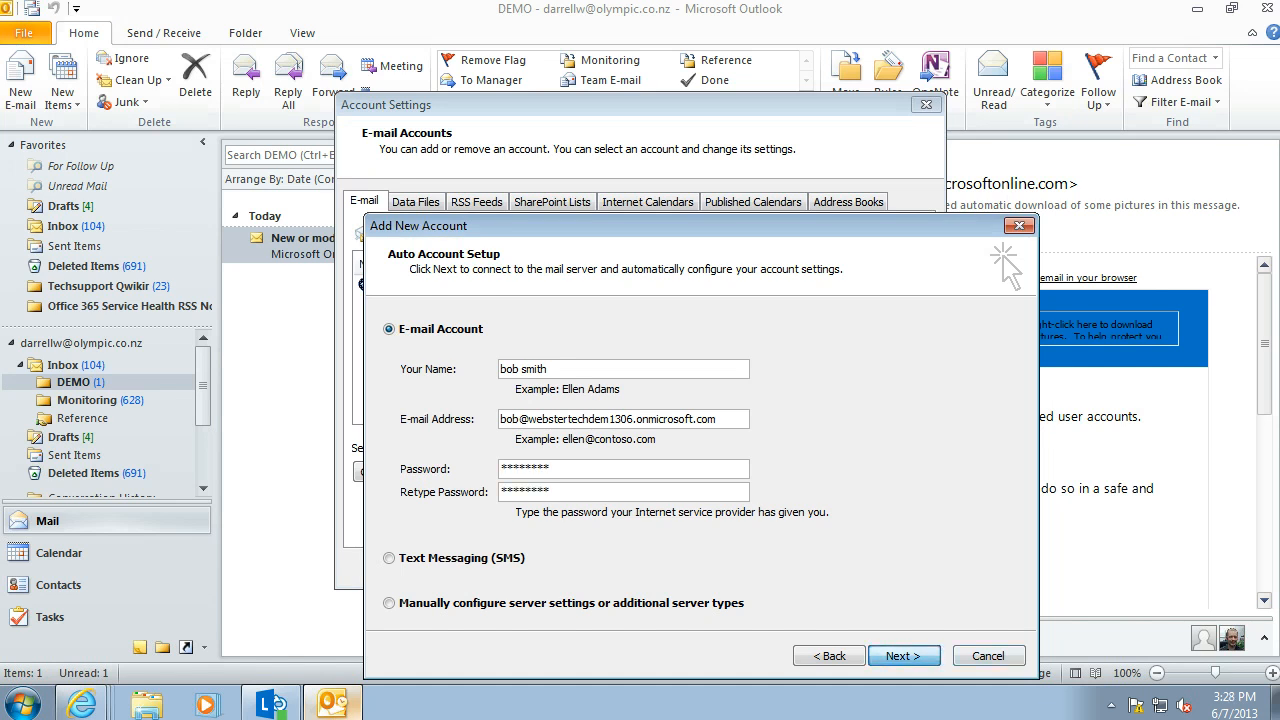
key("Return")
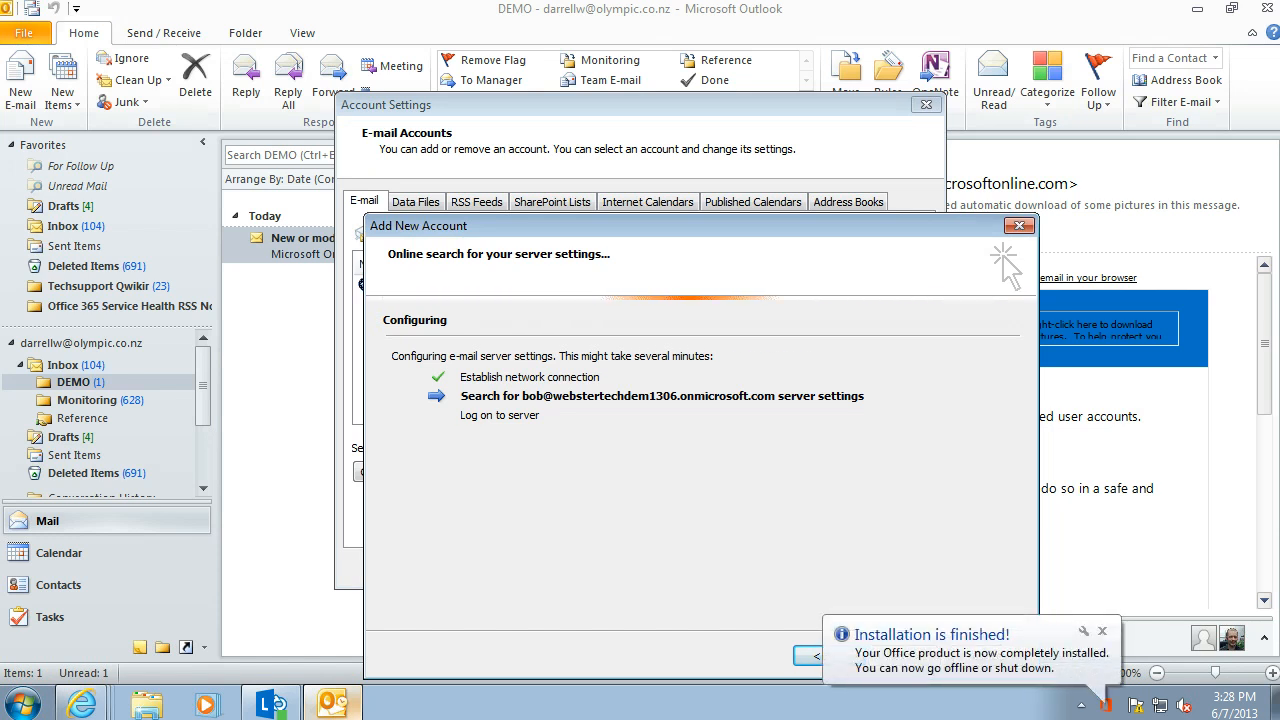
Step: Finish the new Office 365 account, accept the restart notice and close Account Settings
left_click(1102, 631)
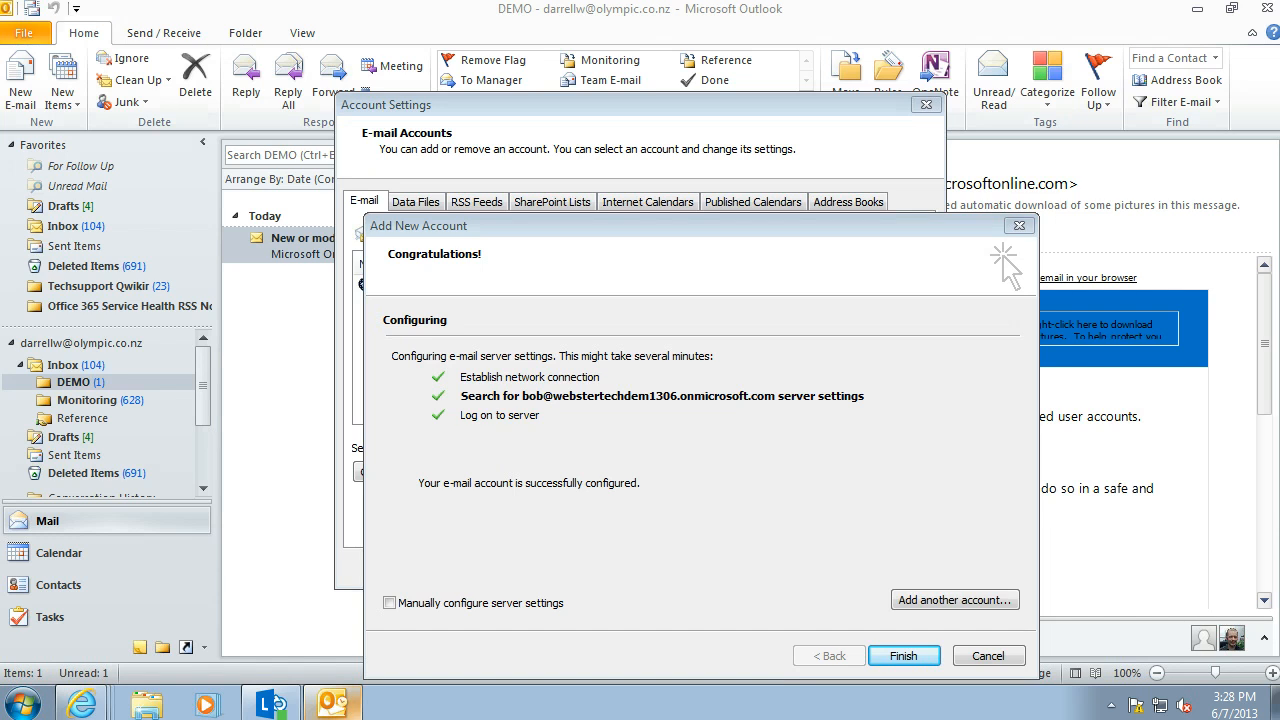
key("Return")
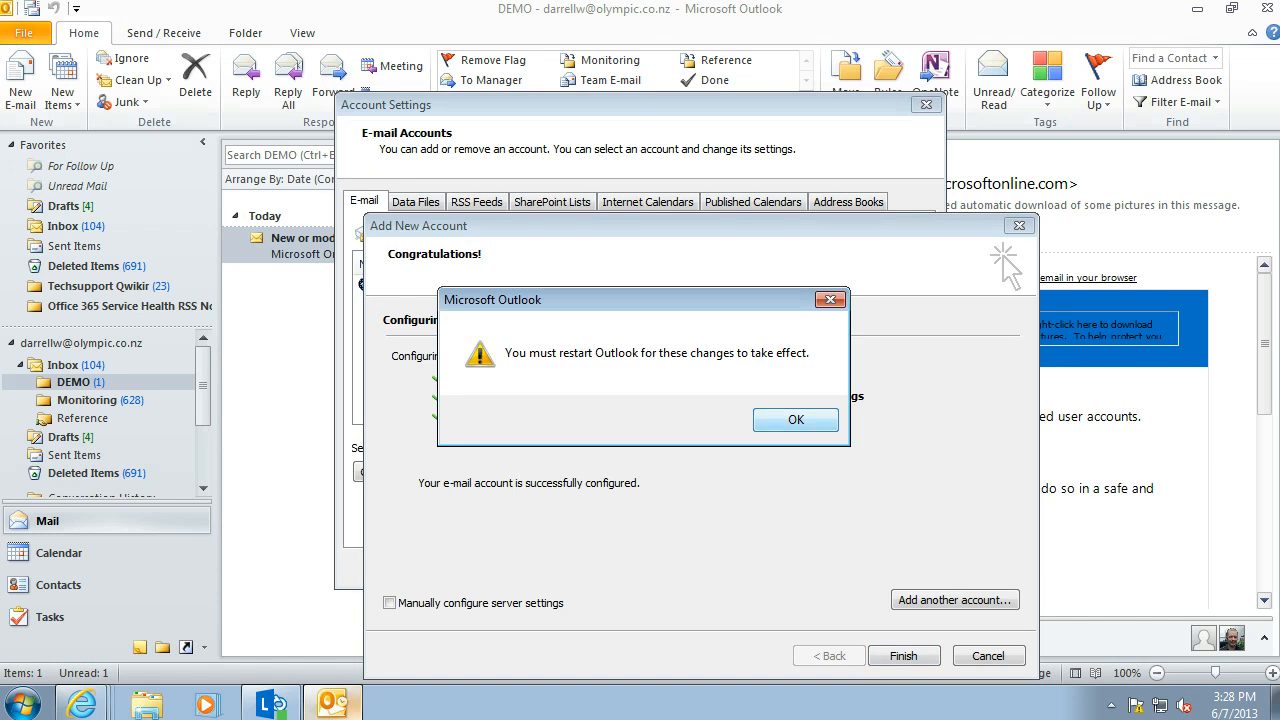
key("Return")
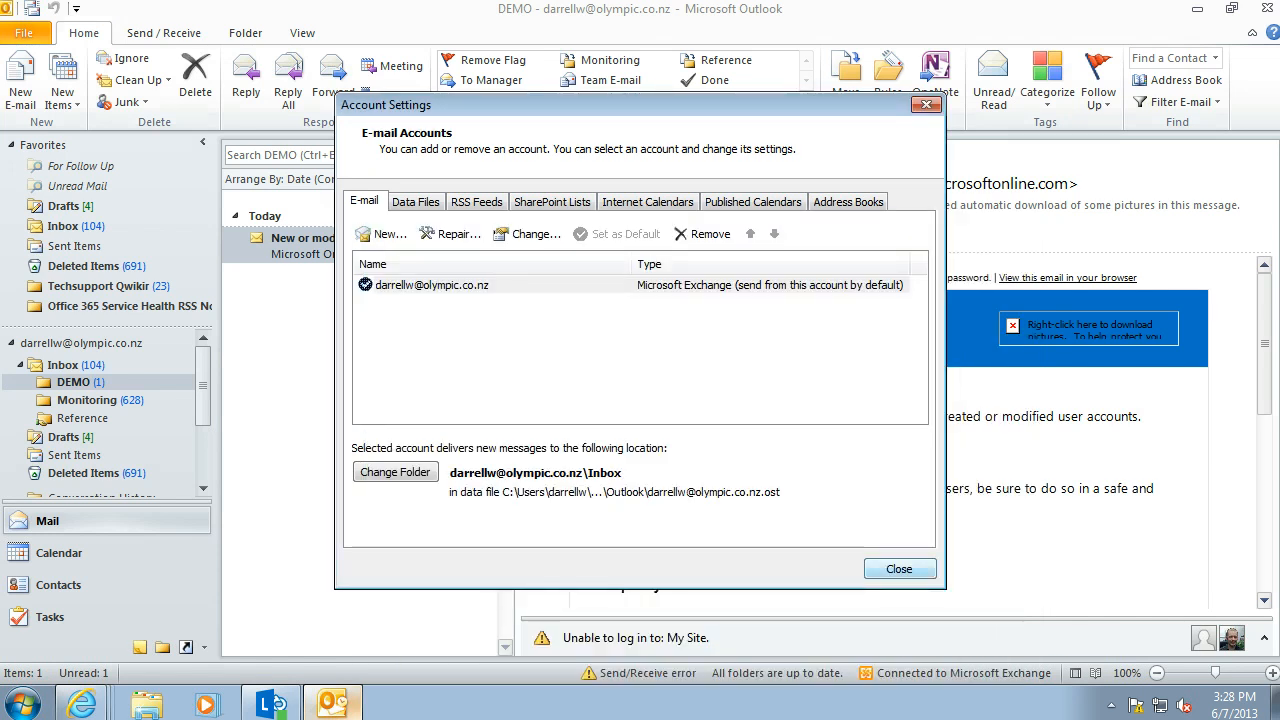
key("Return")
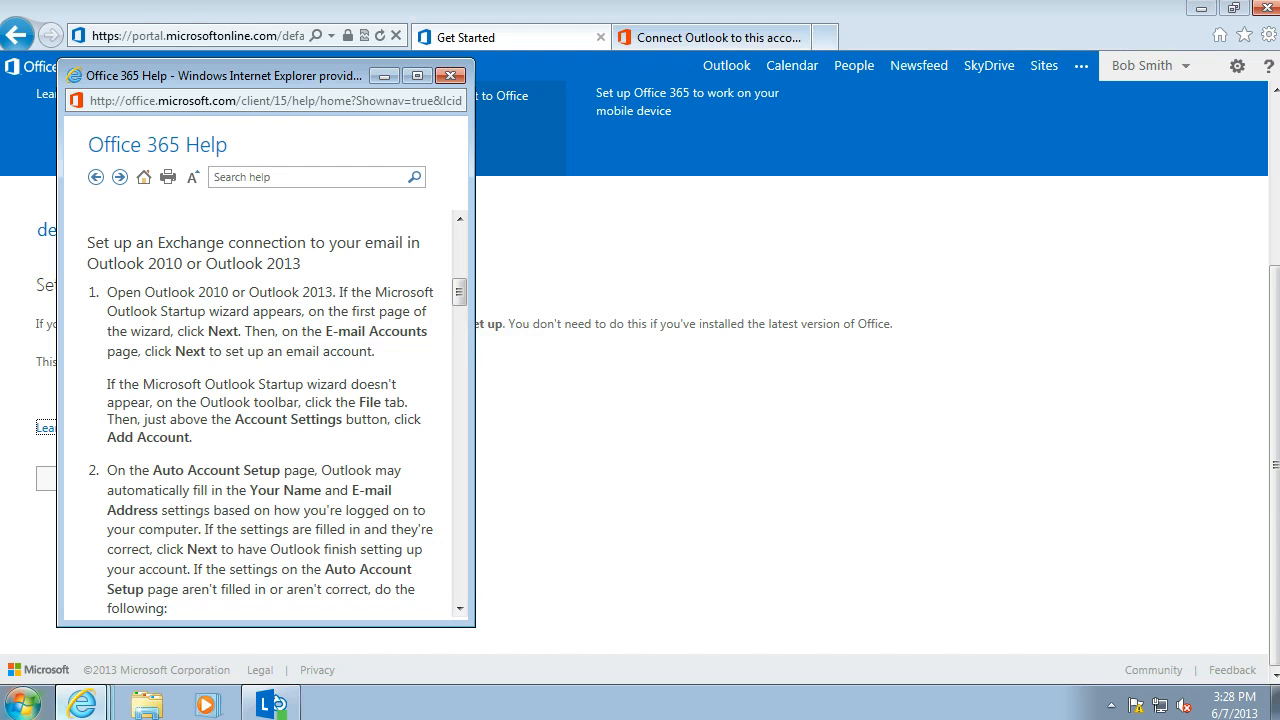
Step: Relaunch Outlook 2010 from the Start menu and sign in with the Office 365 credentials
left_click(22, 704)
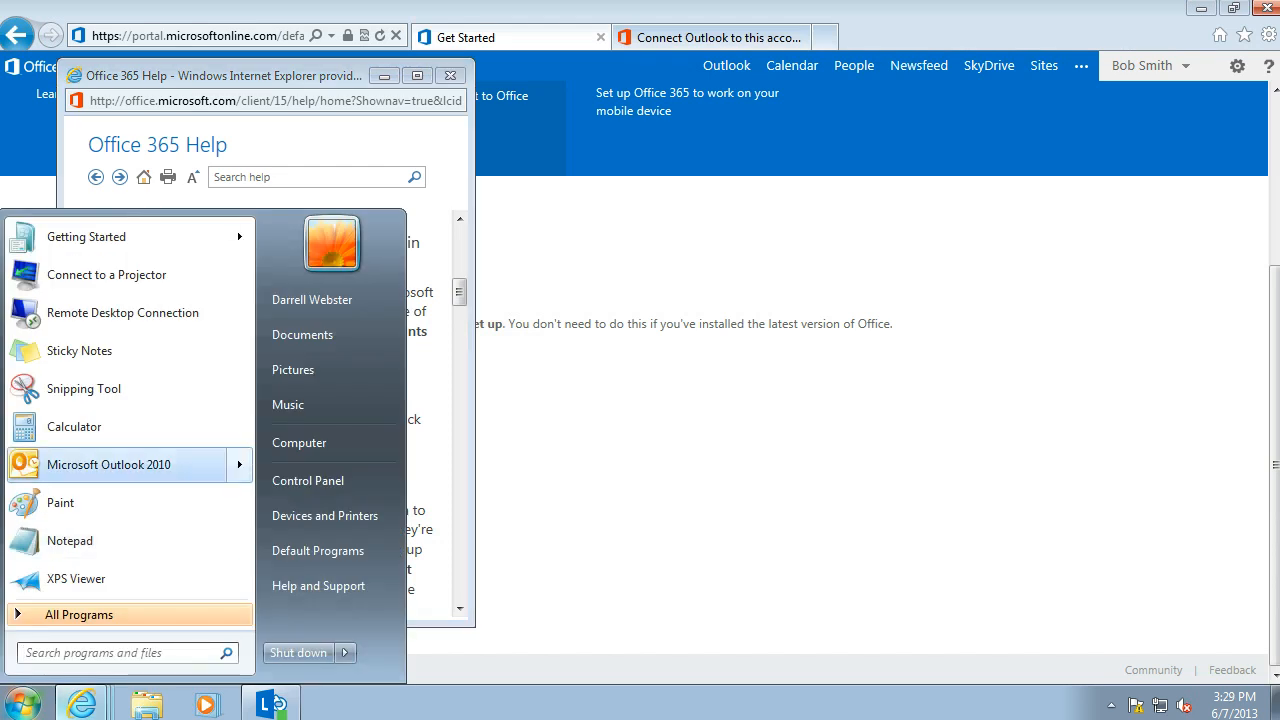
left_click(109, 465)
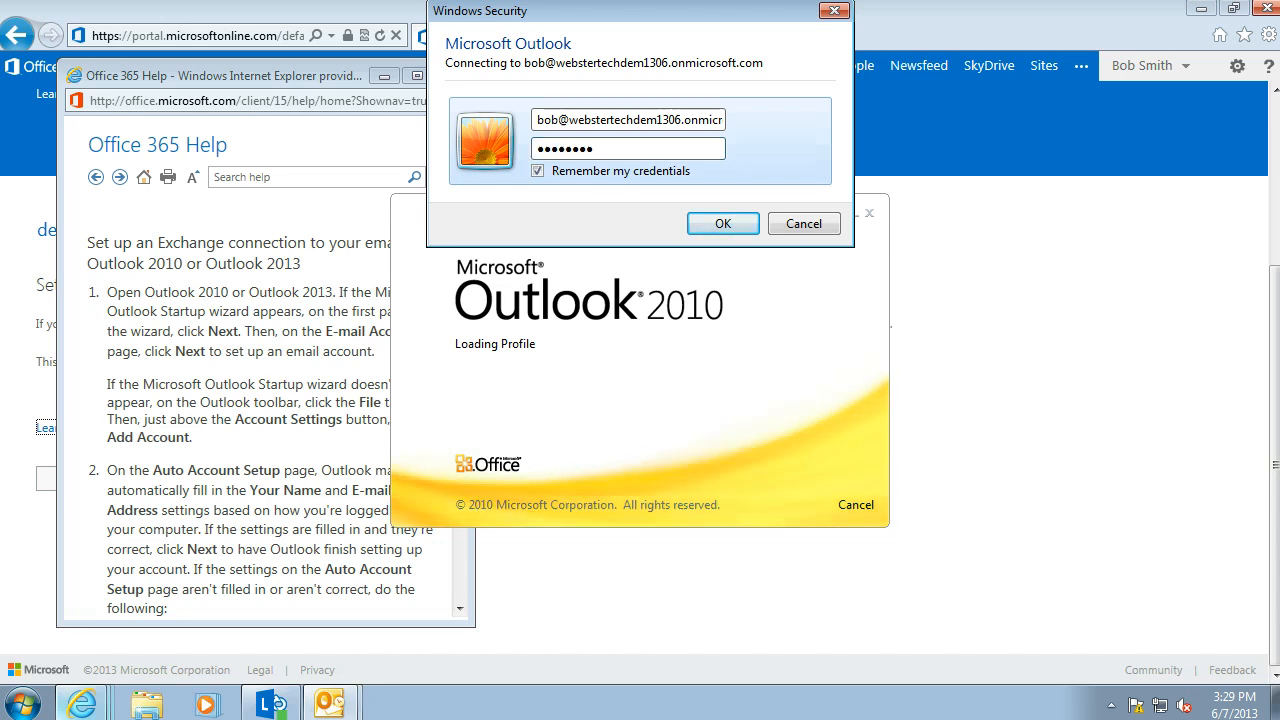
key("Return")
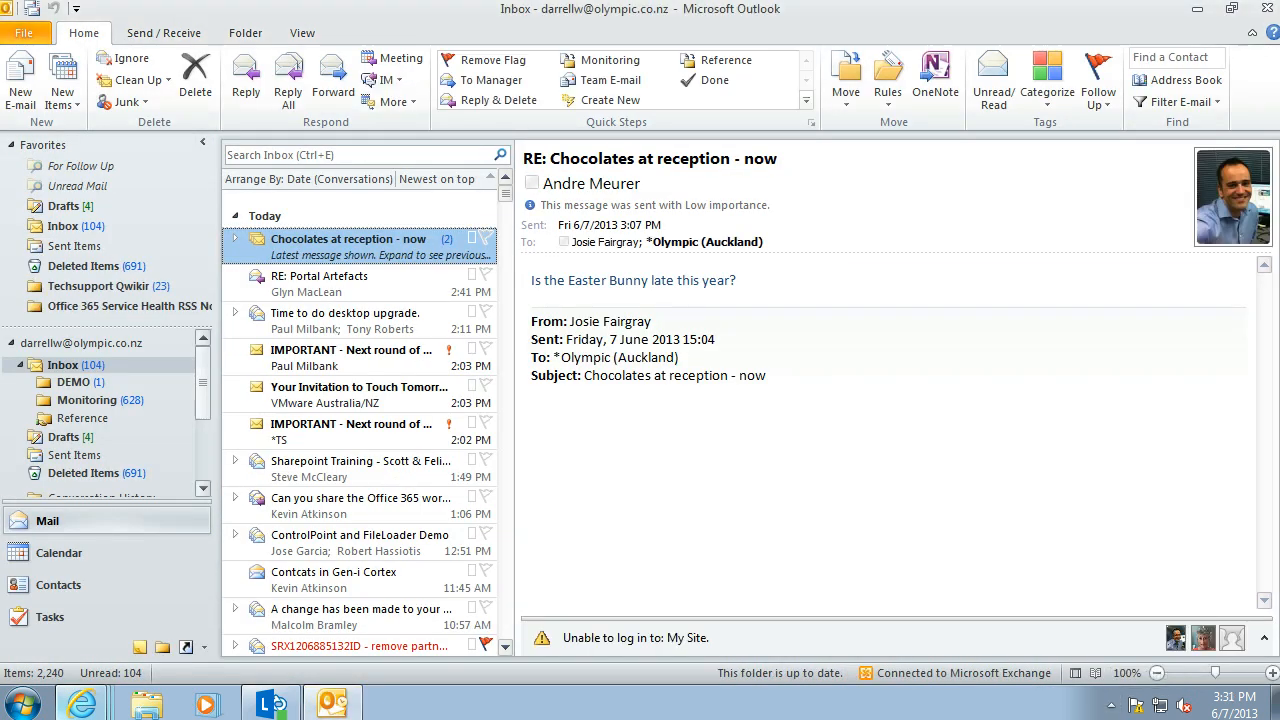
Step: Expand the Office 365 mailbox, view its empty Inbox, then close Outlook
scroll(106, 415, "down", 3)
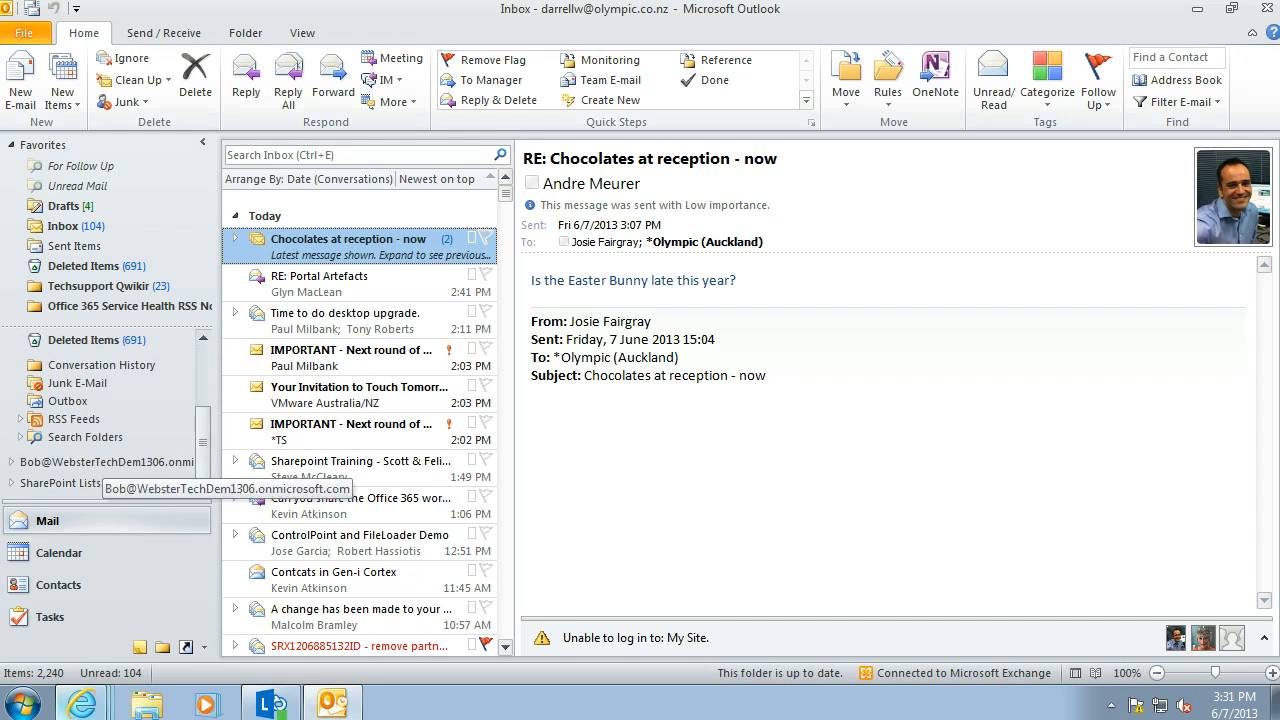
left_click(102, 462)
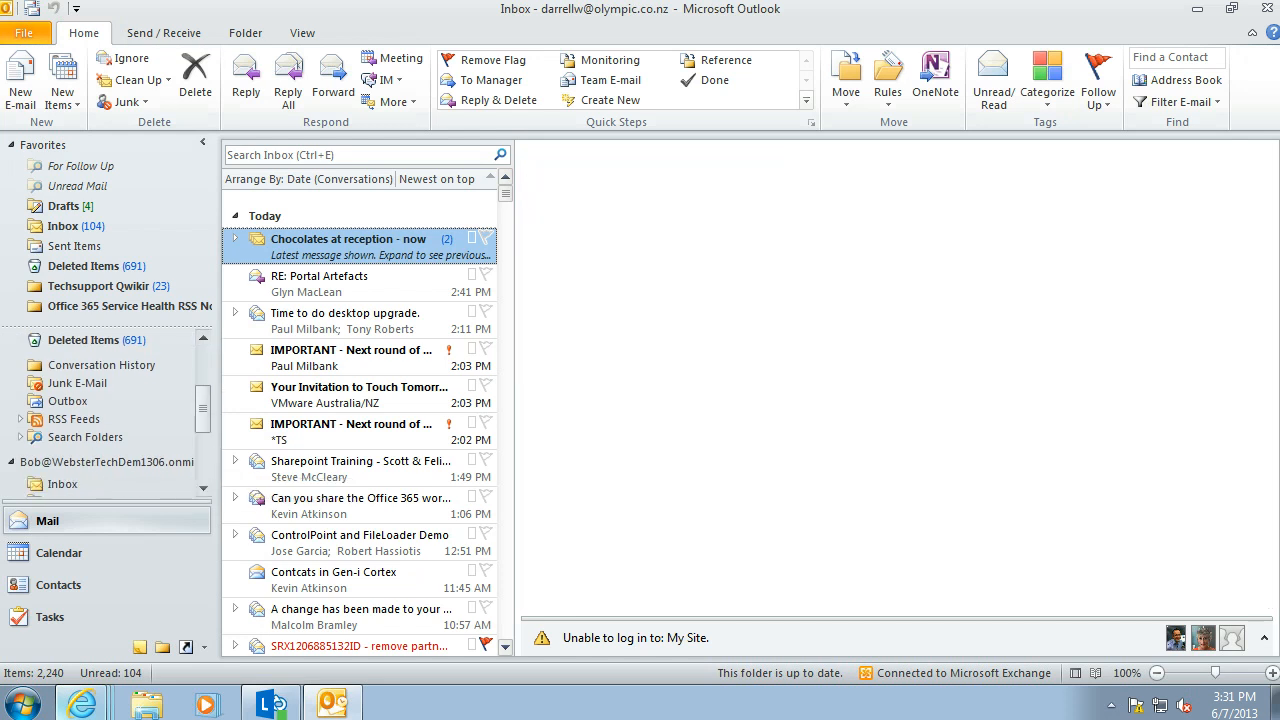
left_click(62, 484)
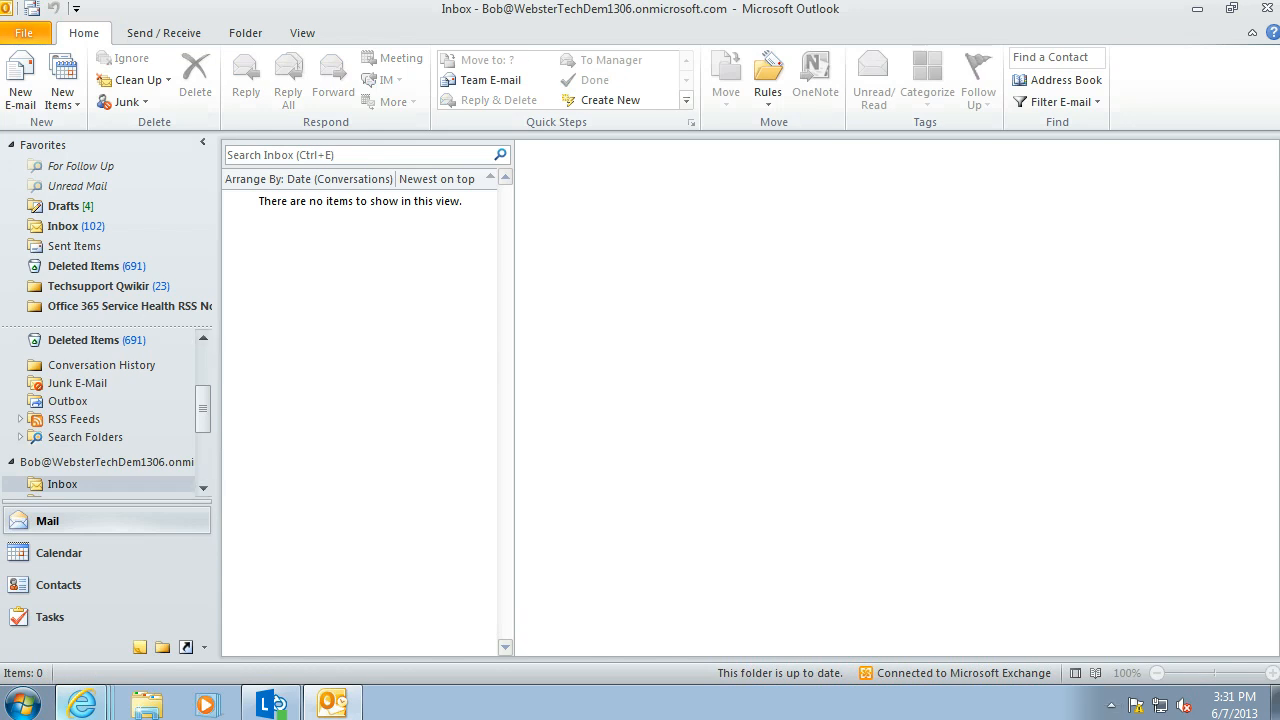
left_click(1267, 8)
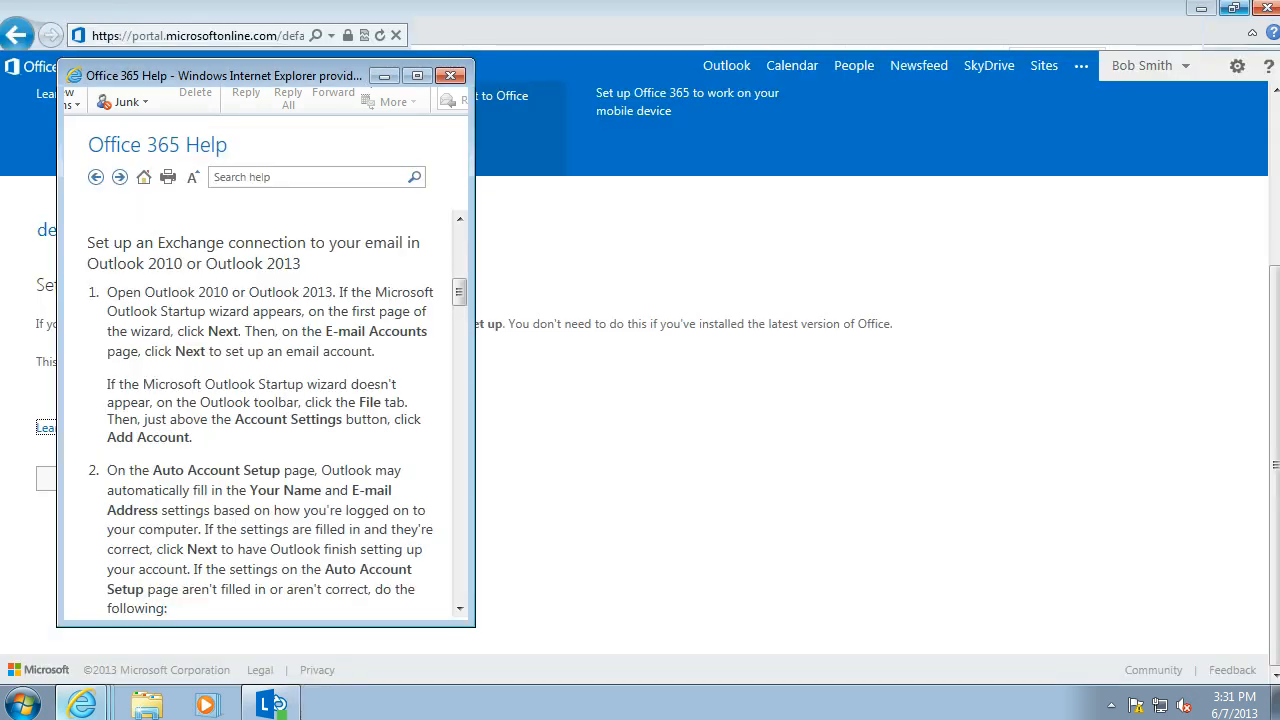
Step: Close the Office 365 Help window and bring up the Start menu
left_click(450, 75)
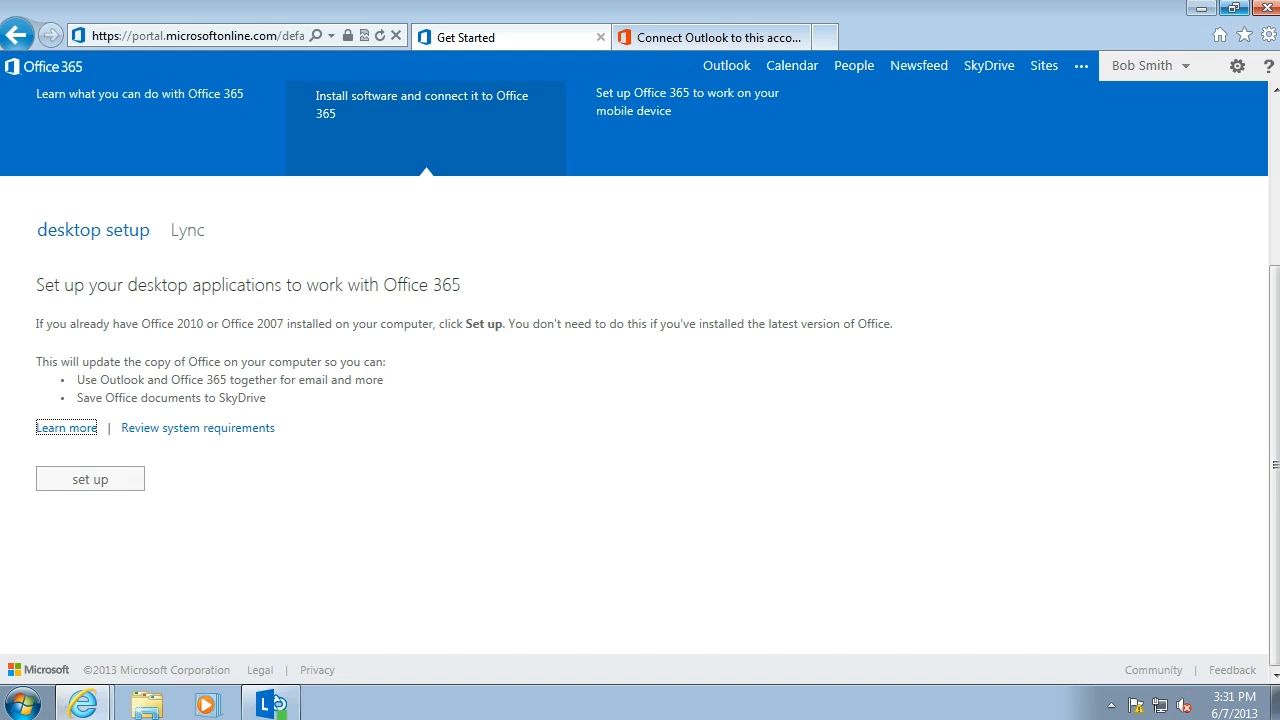
key("super")
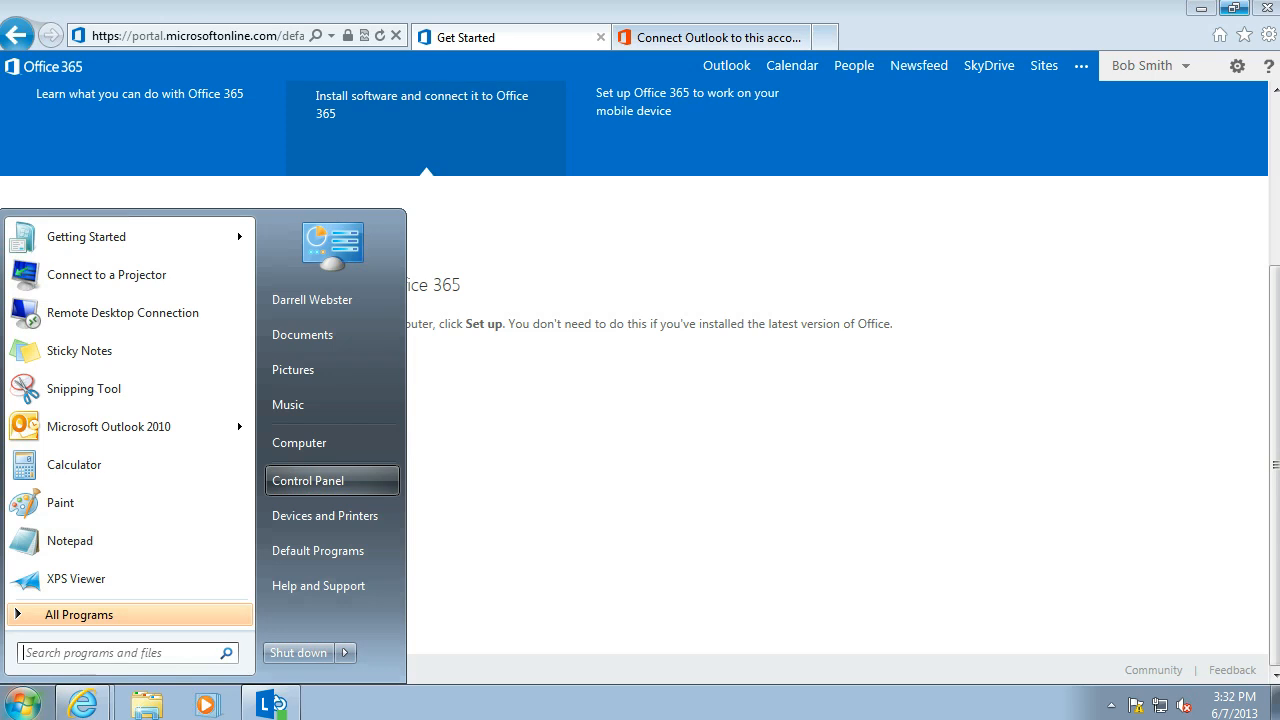
Step: Open Control Panel and view all items as small icons
left_click(331, 481)
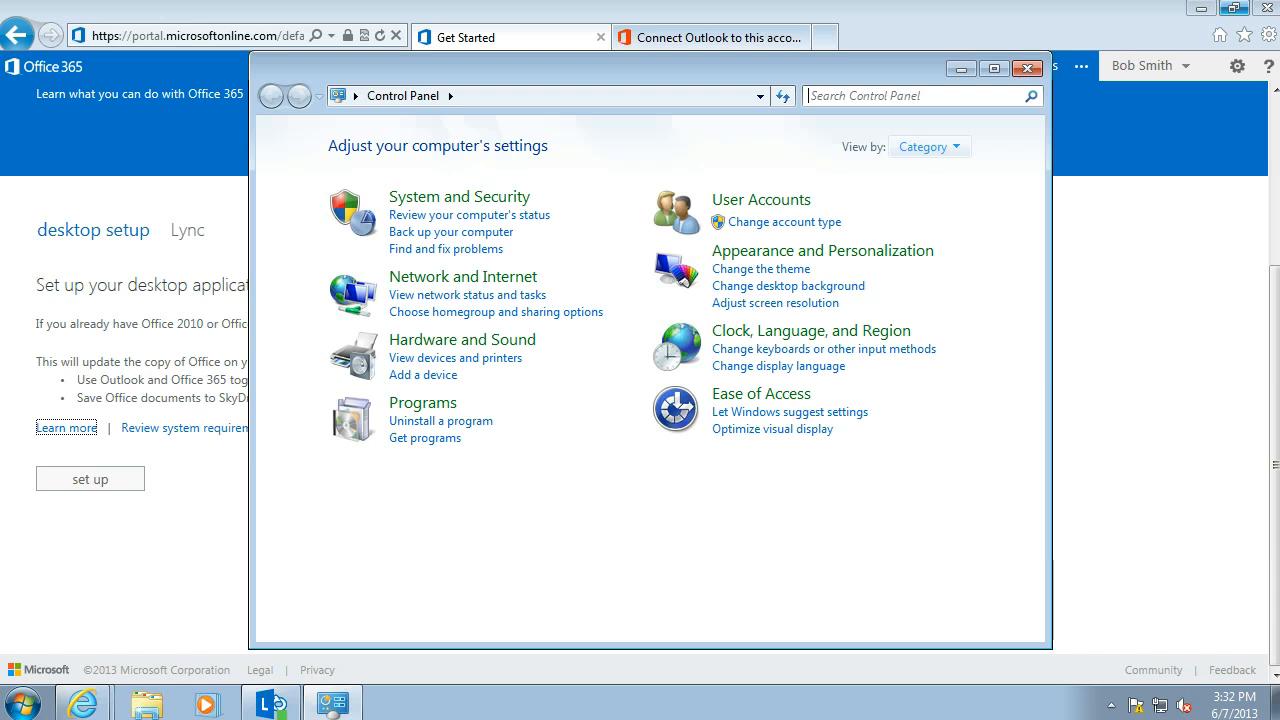
left_click(925, 147)
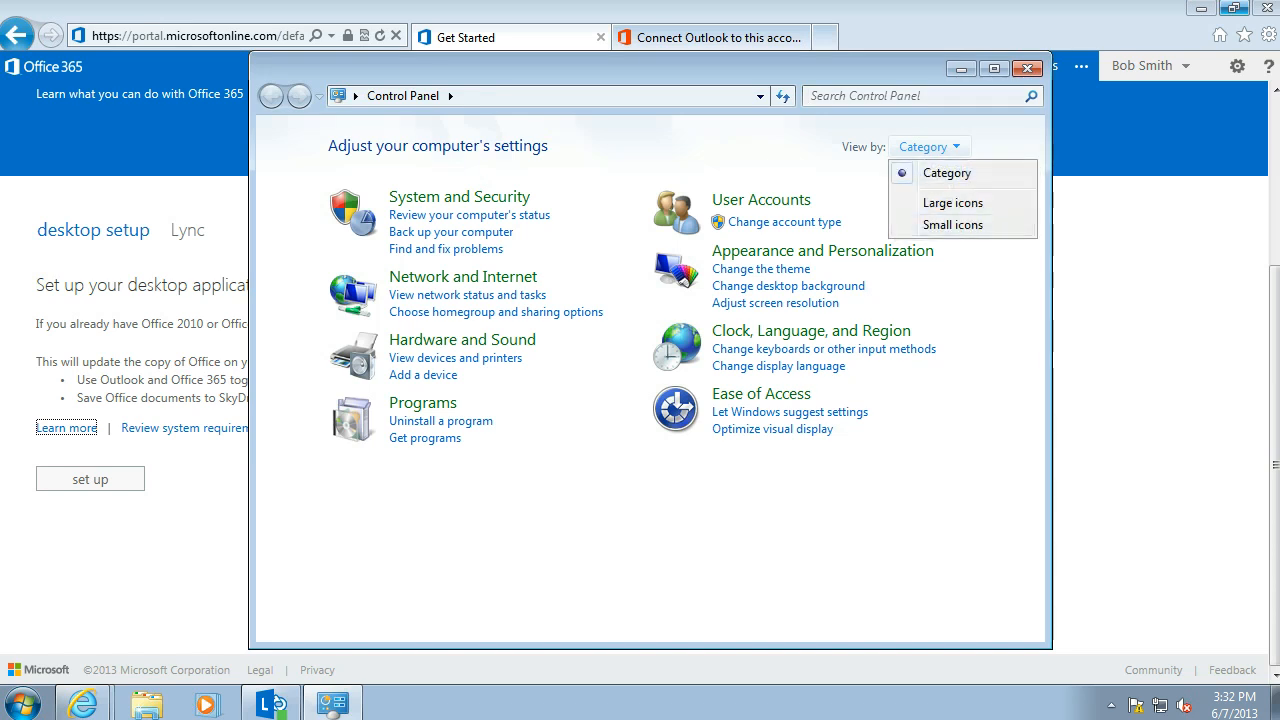
left_click(953, 225)
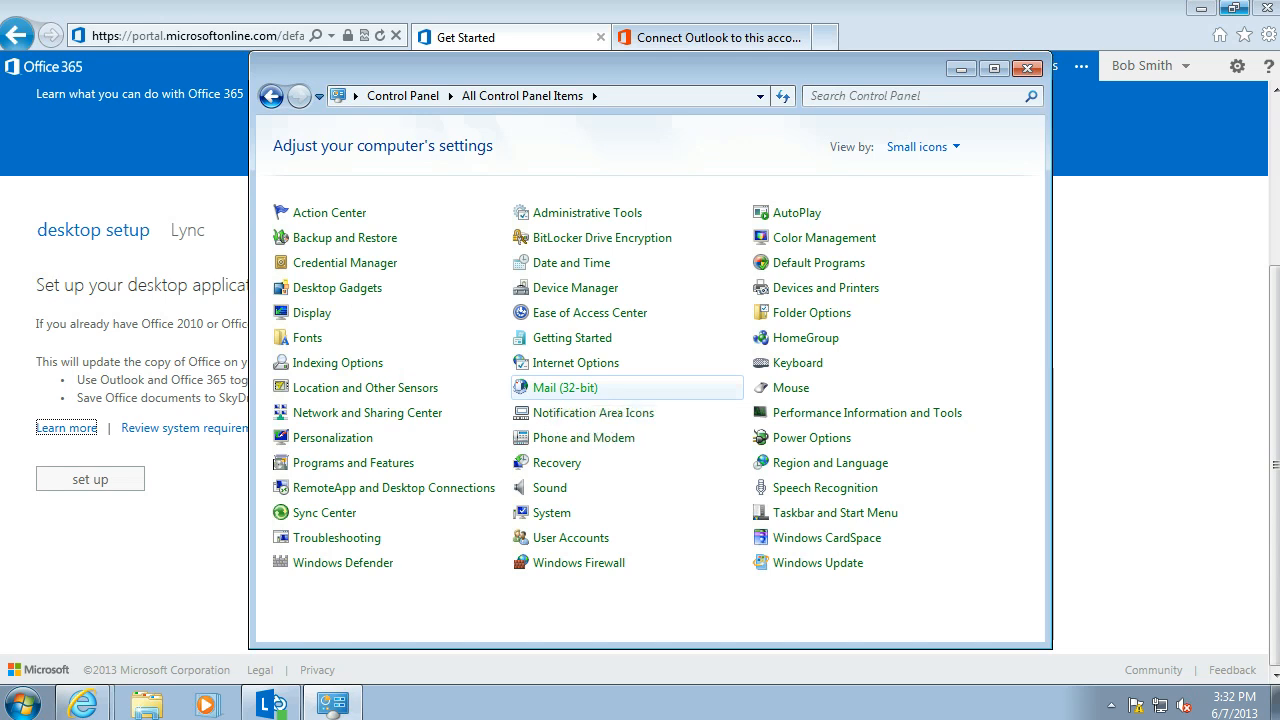
Step: Open Mail (32-bit) setup and show its list of profiles
left_click(565, 387)
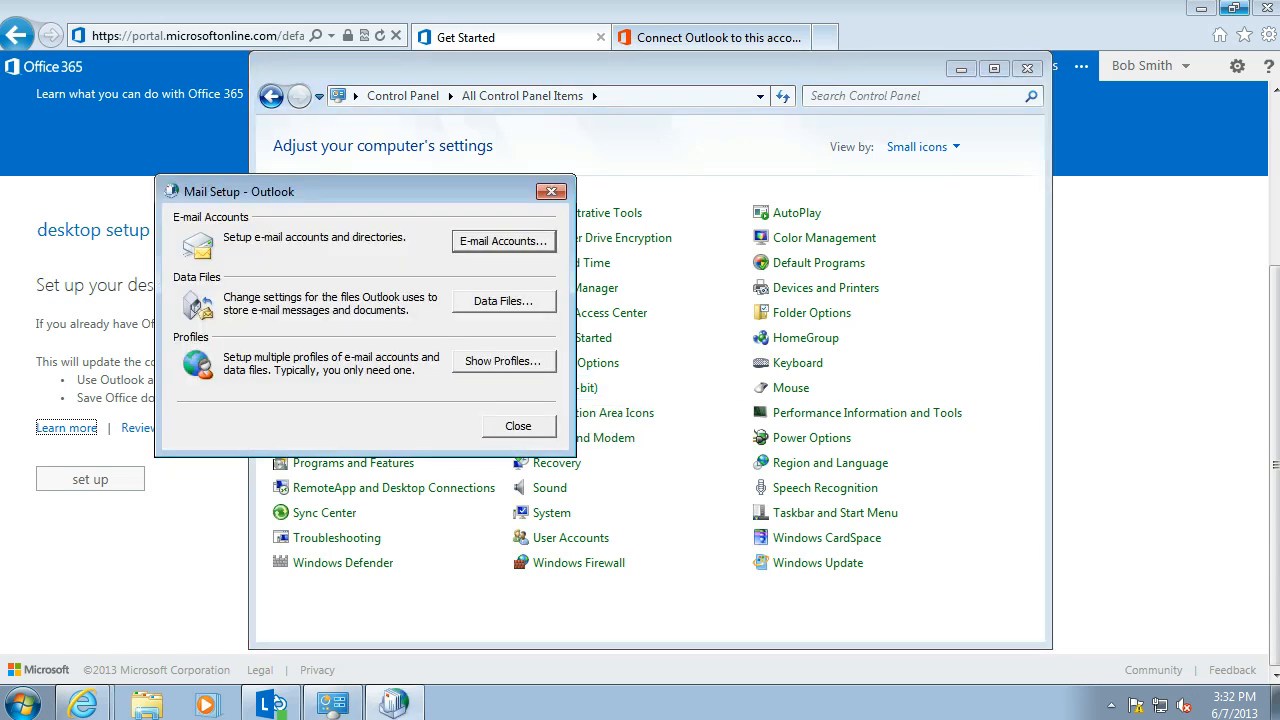
left_click_drag(430, 191, 451, 421)
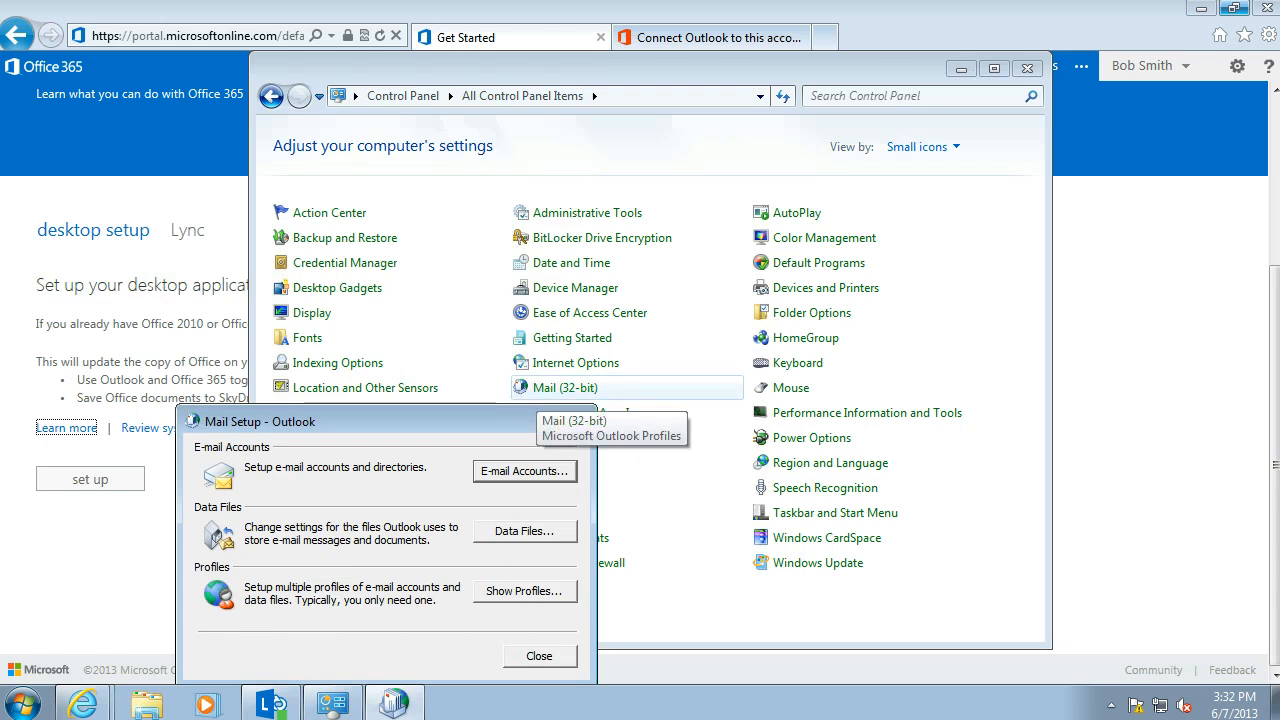
left_click_drag(430, 421, 405, 199)
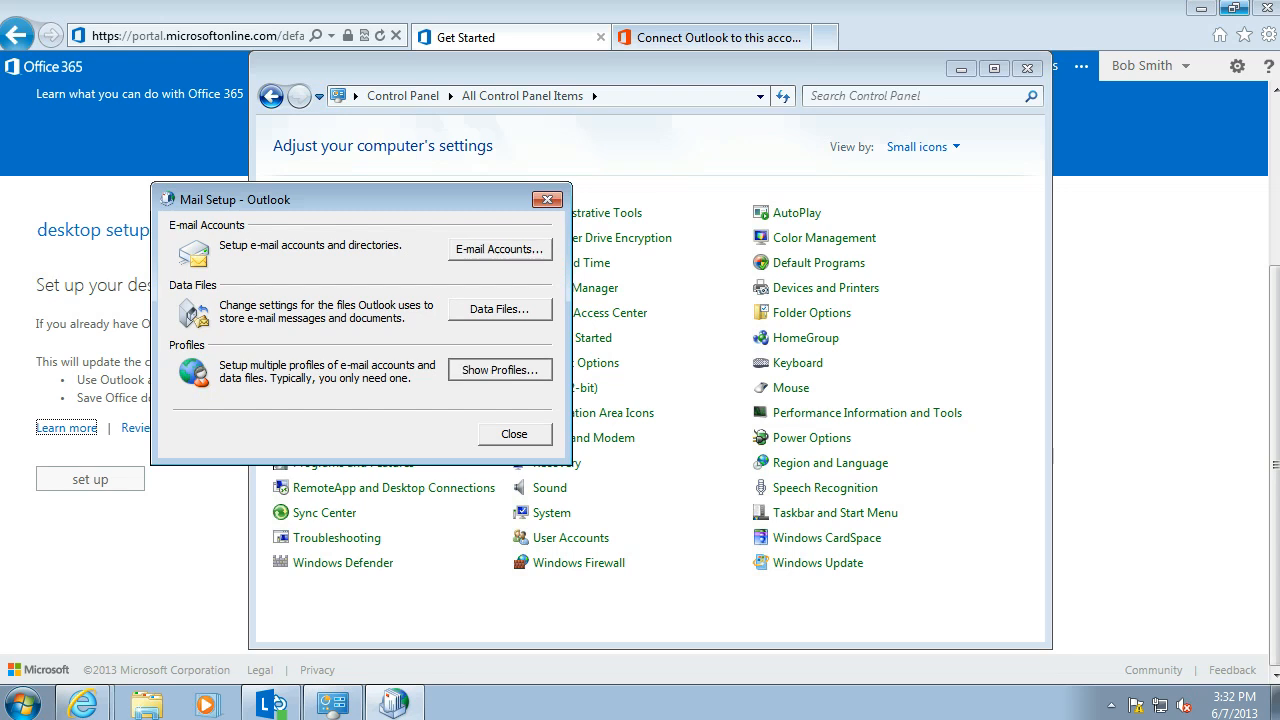
left_click(499, 369)
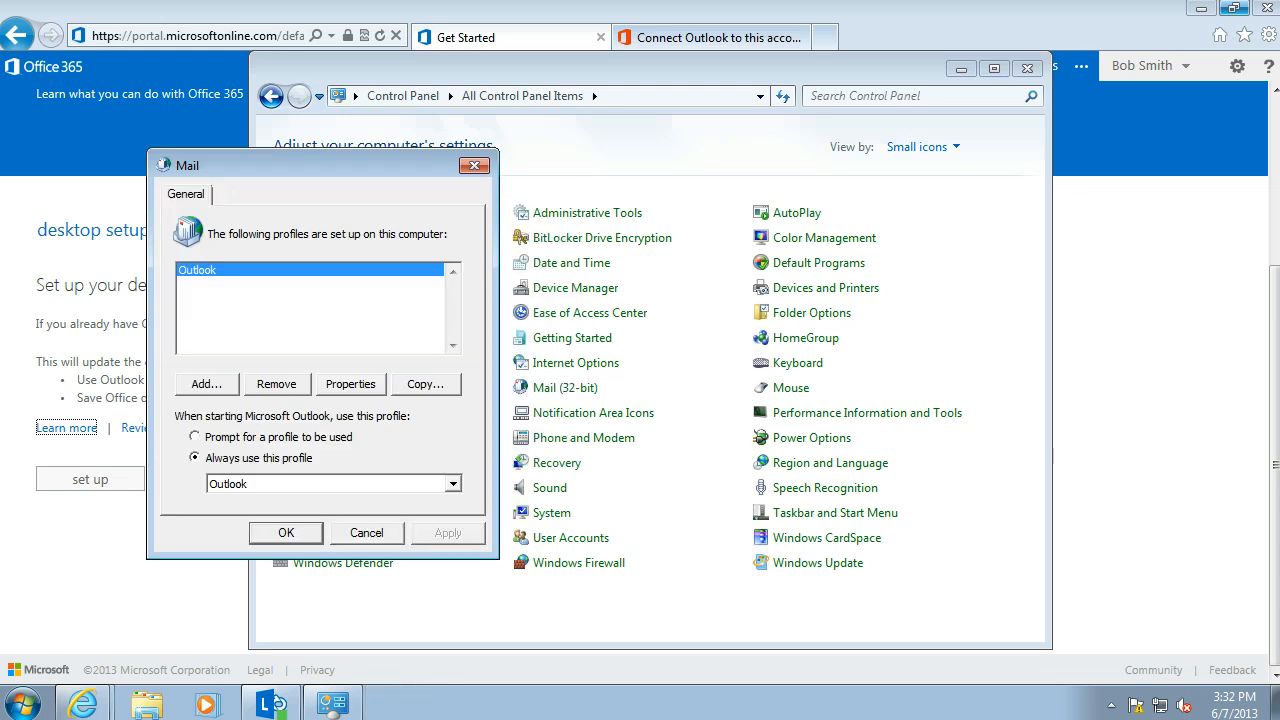
Step: Add a new mail profile named O365, opening its prefilled Office 365 account setup
left_click_drag(300, 165, 195, 58)
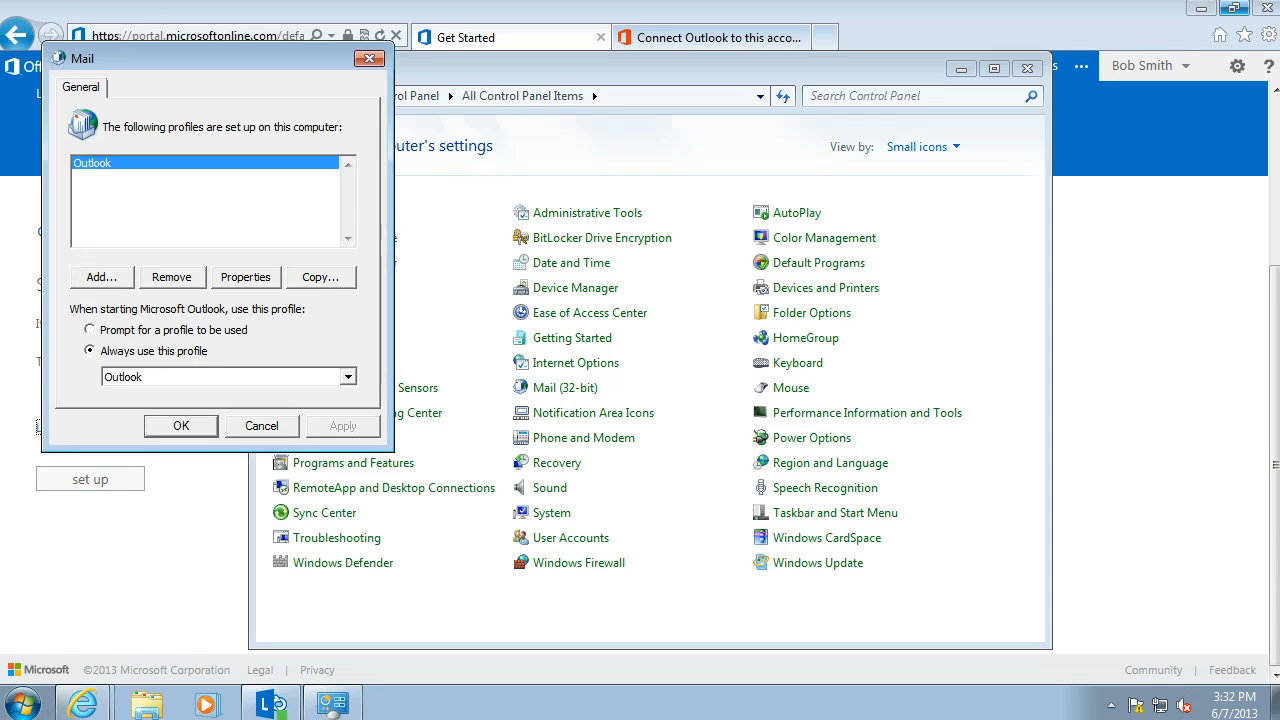
left_click(102, 278)
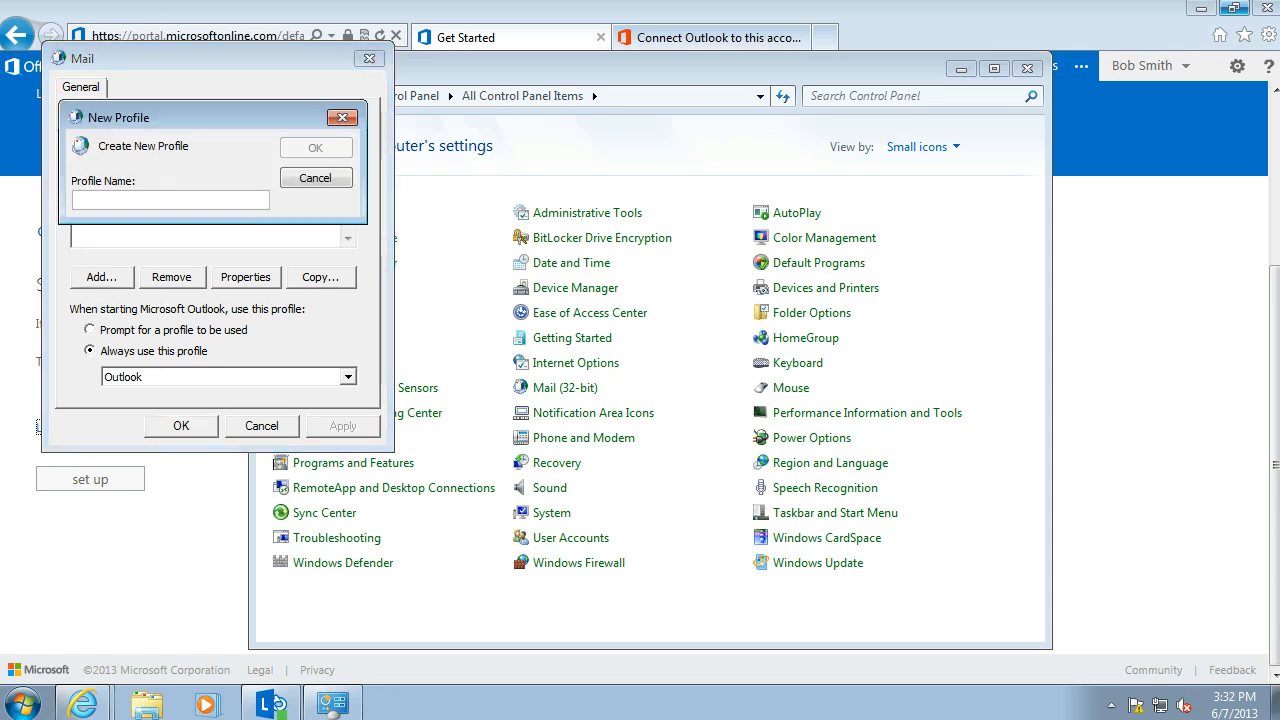
type("O365")
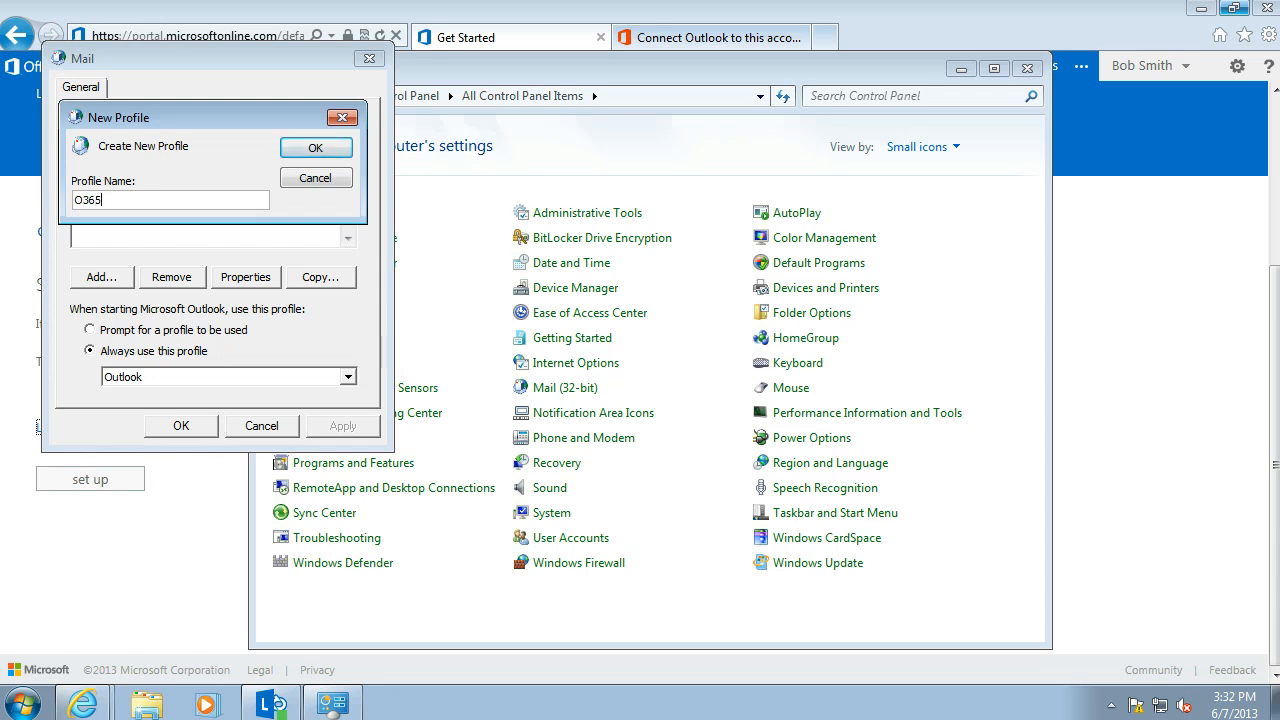
key("Return")
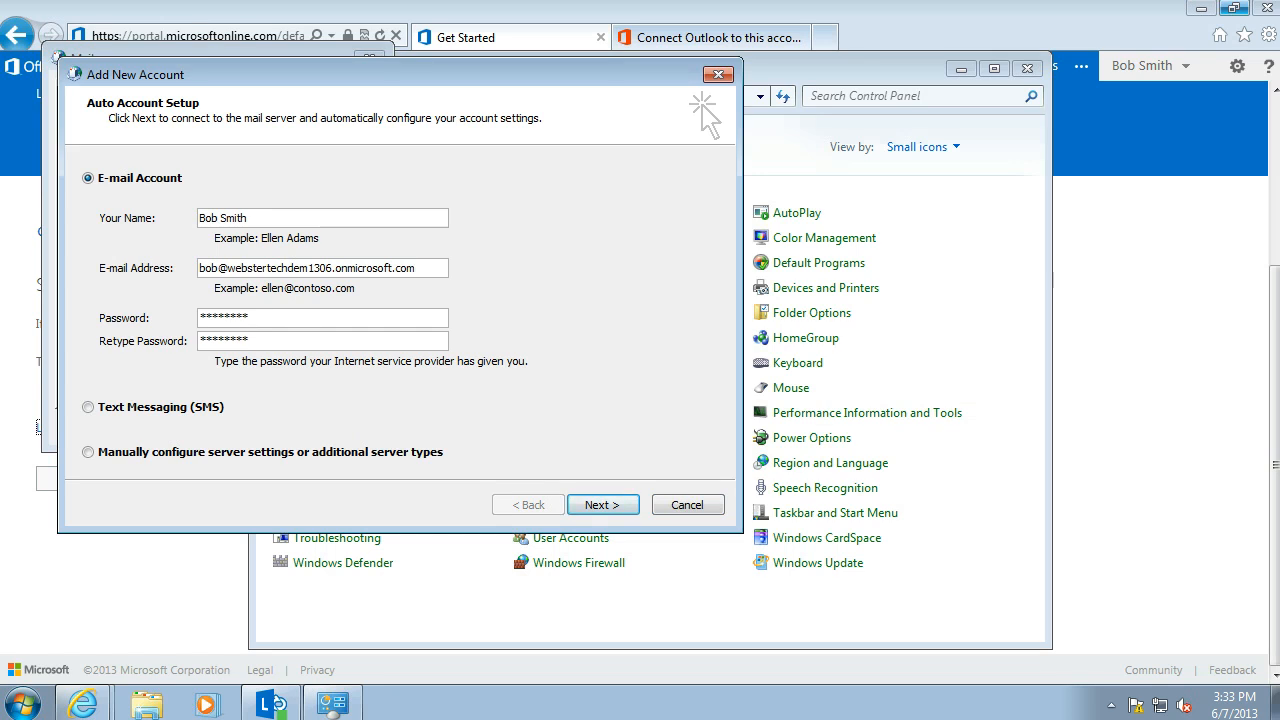
Step: Auto-configure the Office 365 account and finish, listing O365 beside the Outlook profile
left_click(603, 505)
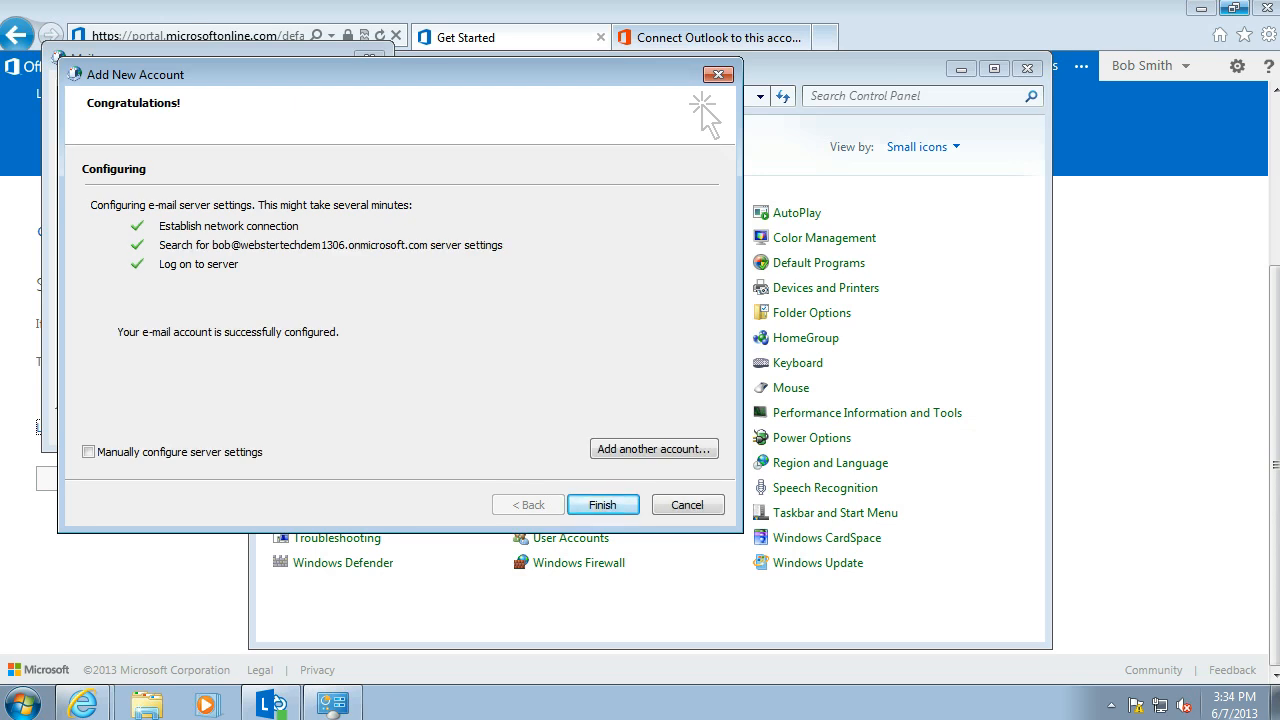
left_click(602, 504)
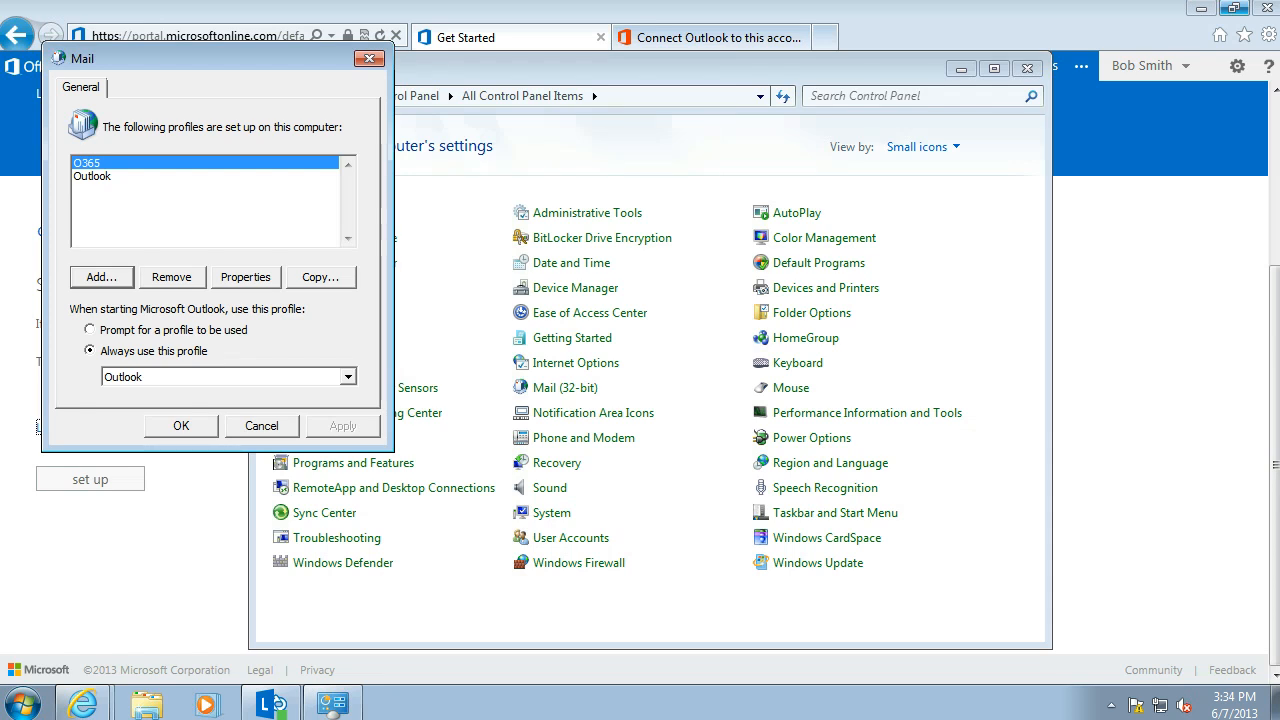
Step: Set 'Prompt for a profile to be used', apply and close, then launch Microsoft Outlook 2010
left_click(348, 377)
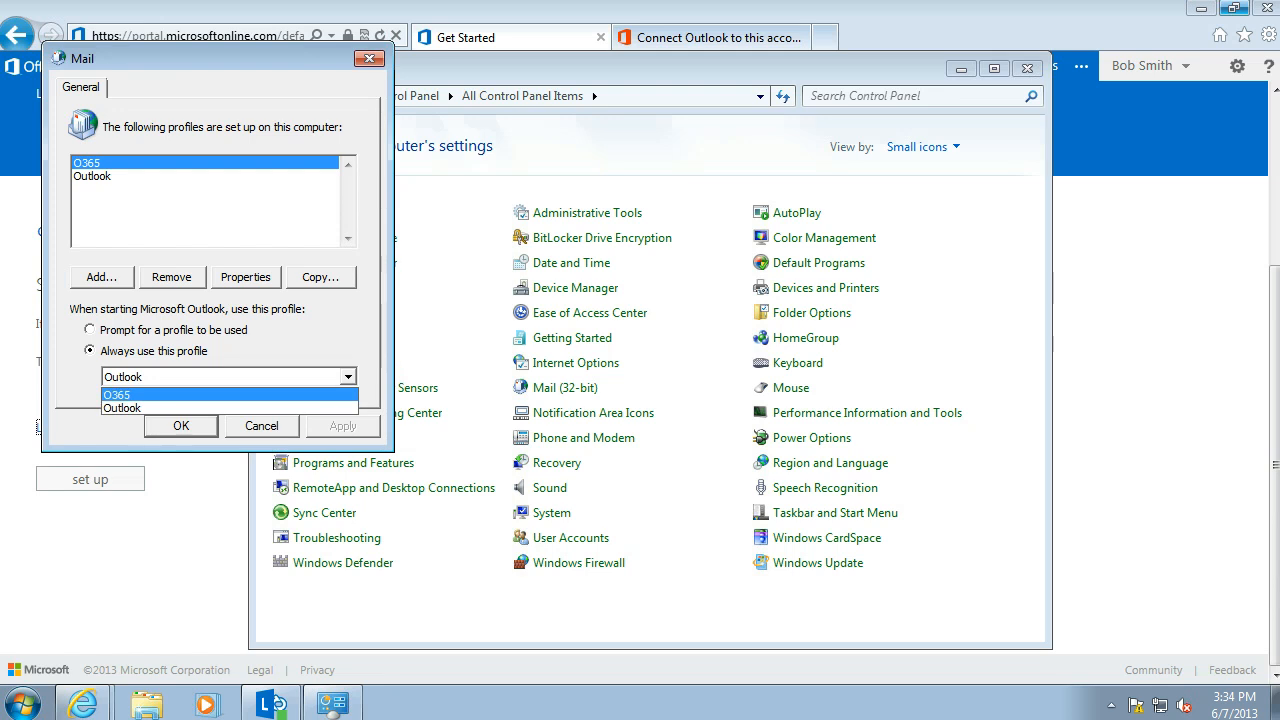
left_click(90, 329)
left_click(90, 329)
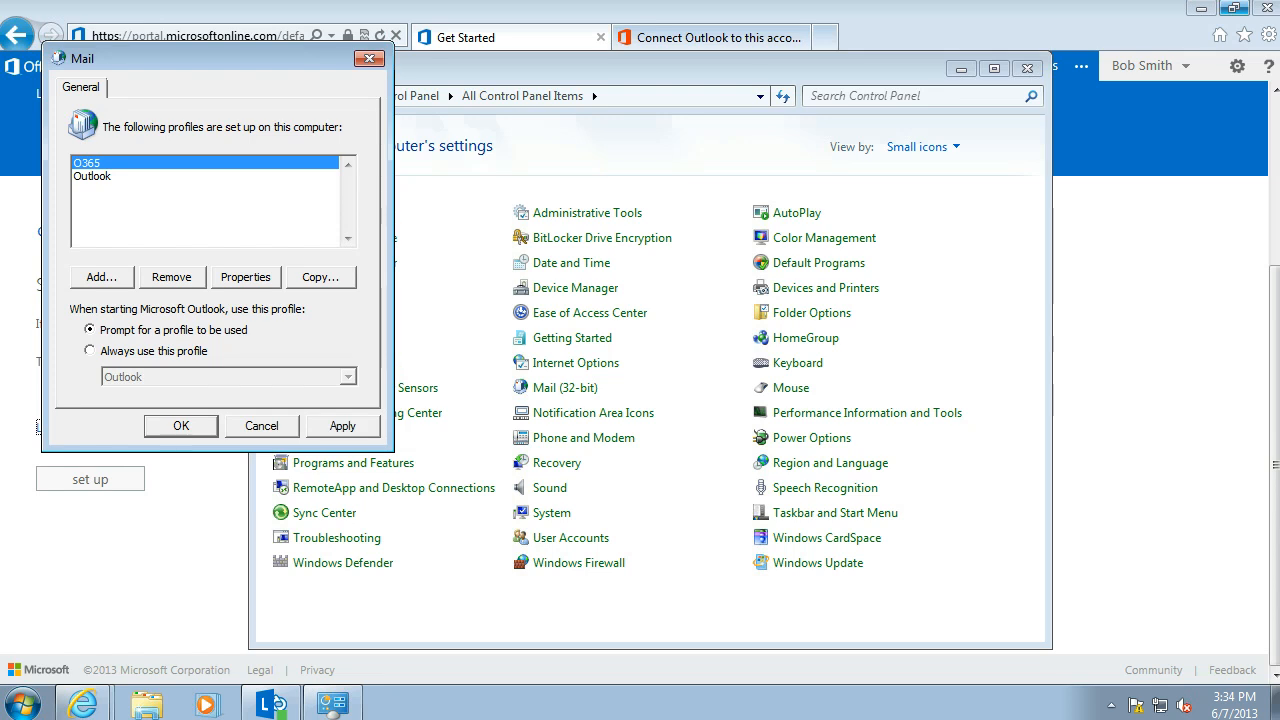
left_click(343, 426)
left_click(182, 426)
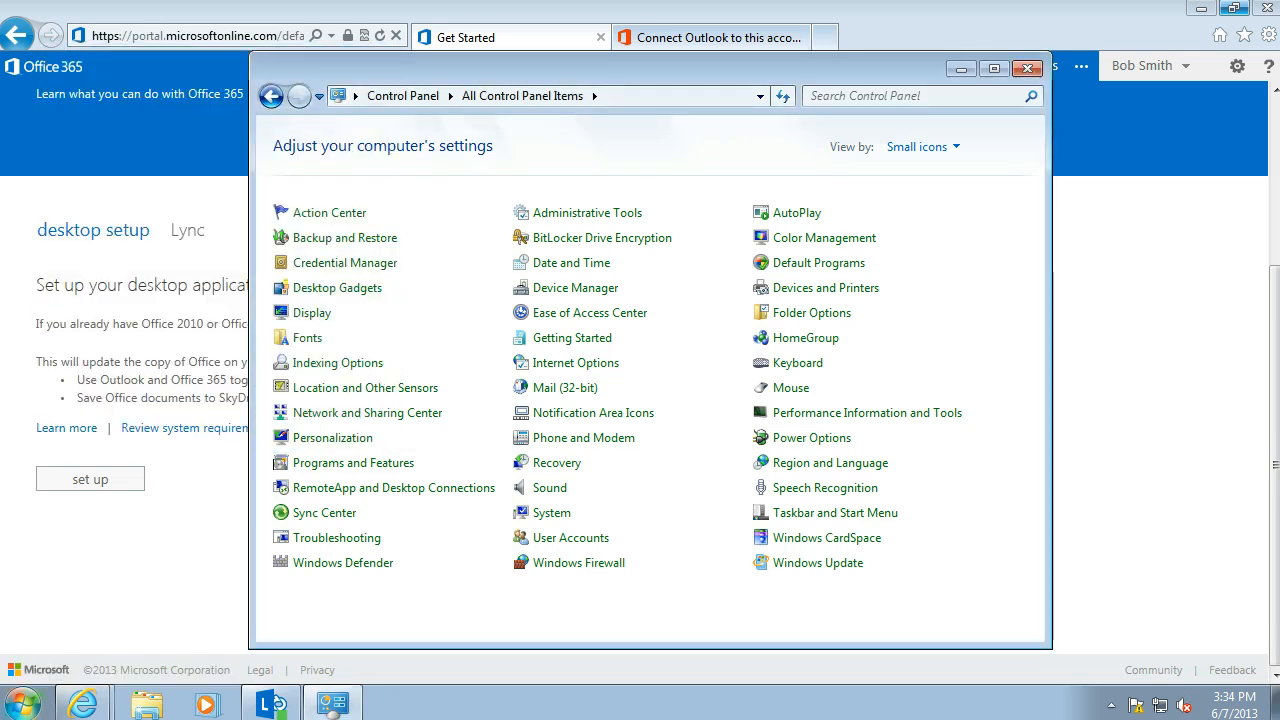
left_click(22, 704)
left_click(70, 427)
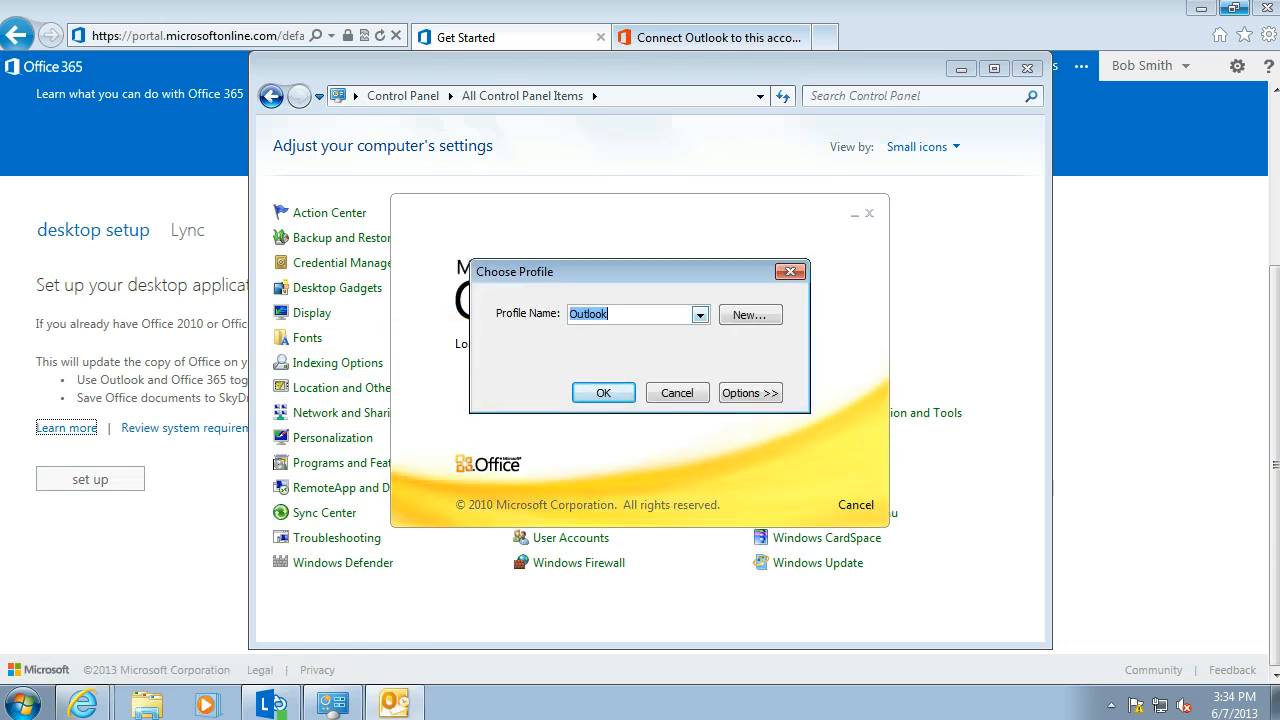
Step: Select O365 from the Profile Name list in the Choose Profile prompt
left_click(700, 315)
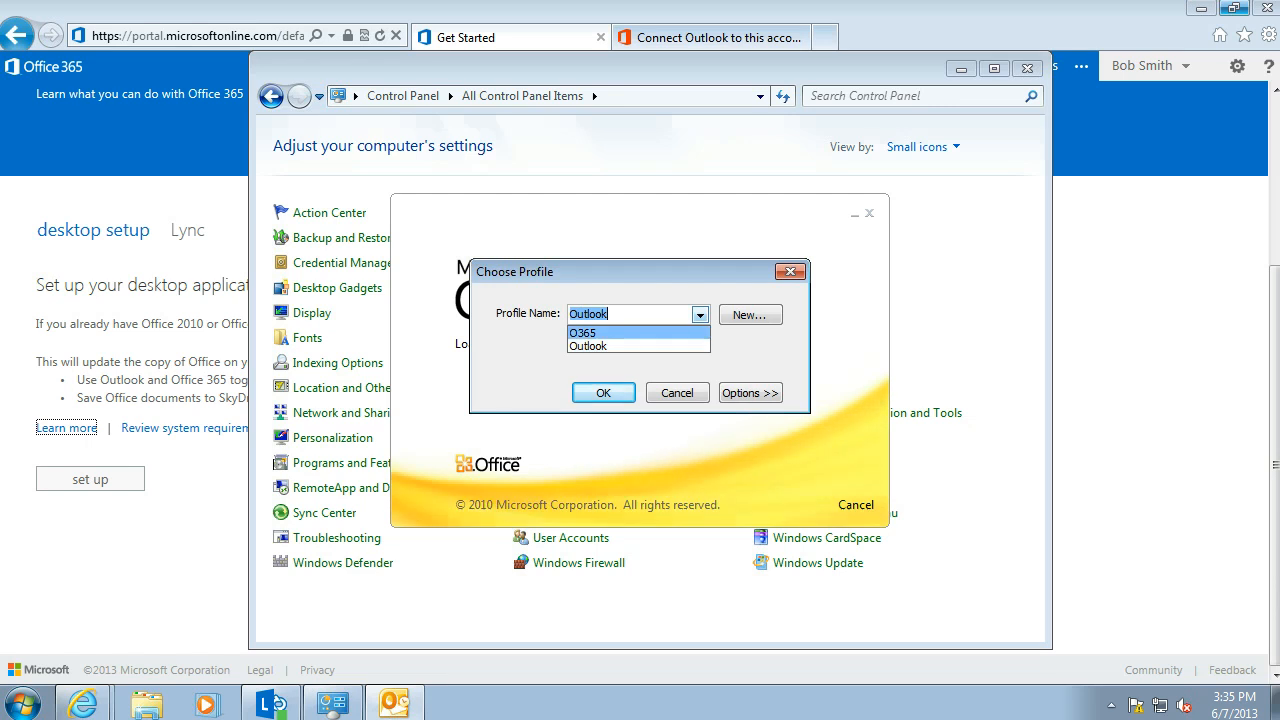
left_click(600, 333)
Step: Start Outlook with the O365 profile and close the local-copy notification balloon
left_click(603, 393)
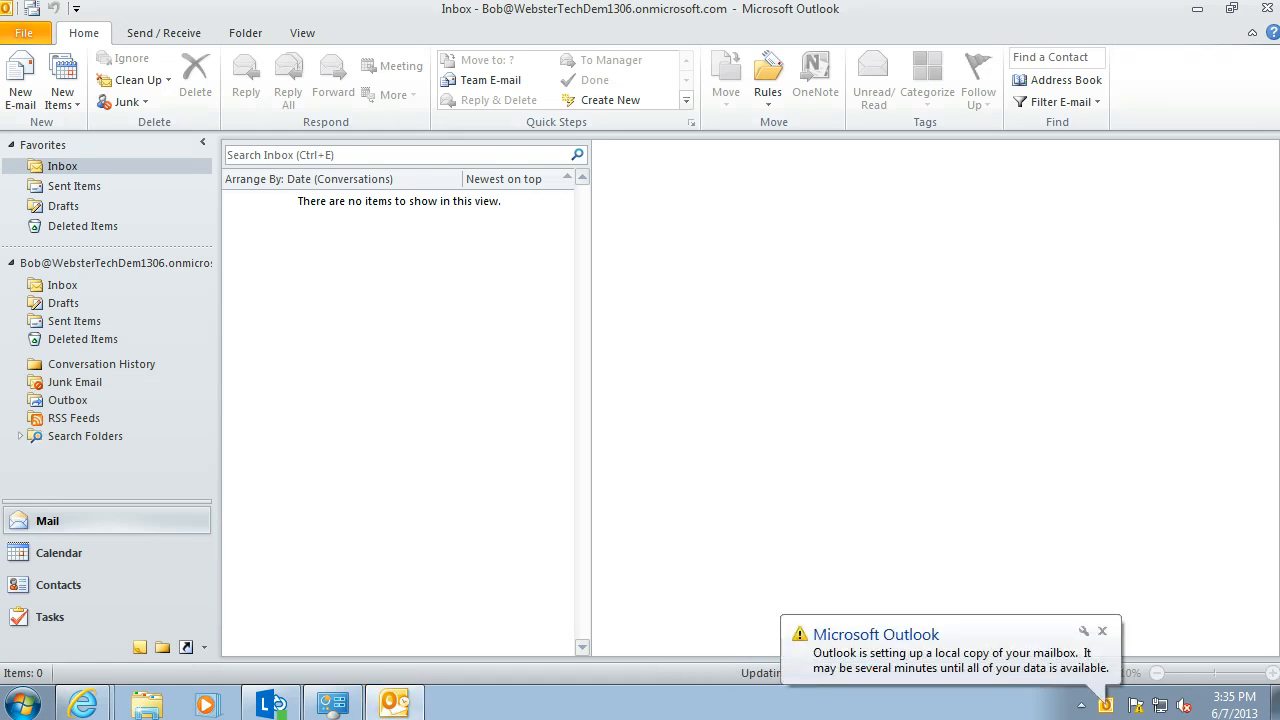
left_click(1102, 631)
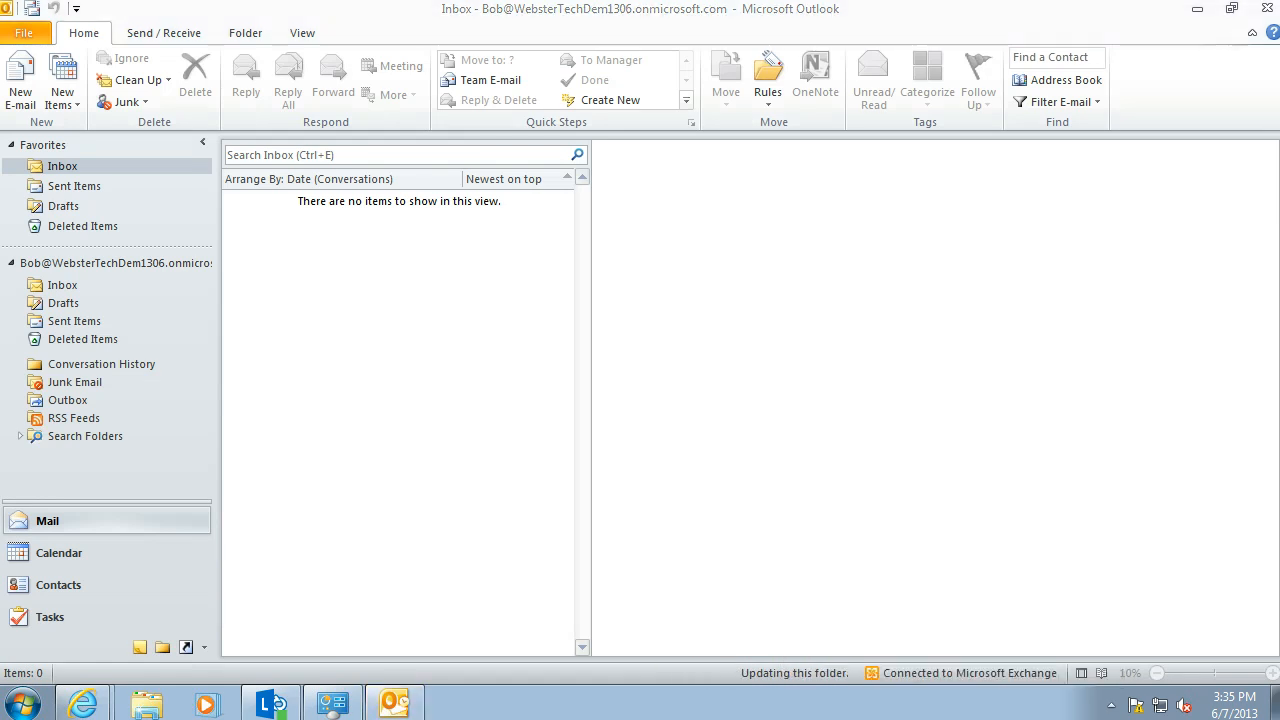